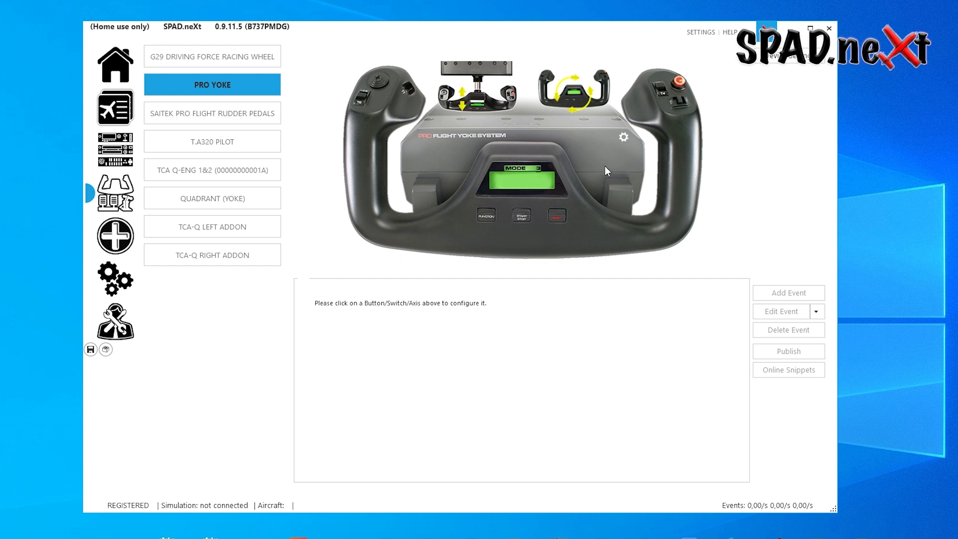
Review the home section's news, video guides, latest forum topics, F.A.Q., NOTAM, release notes and changelog pages.
click(134, 64)
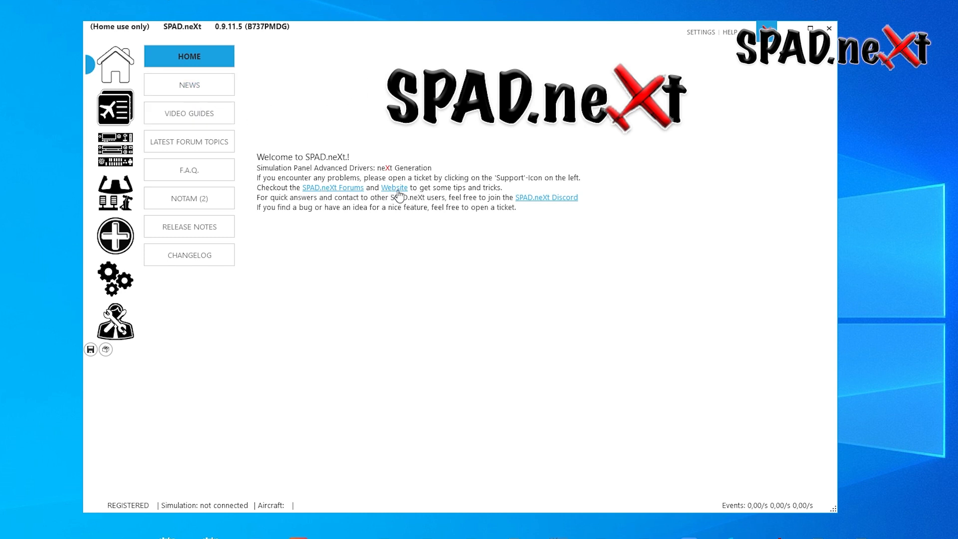
click(203, 92)
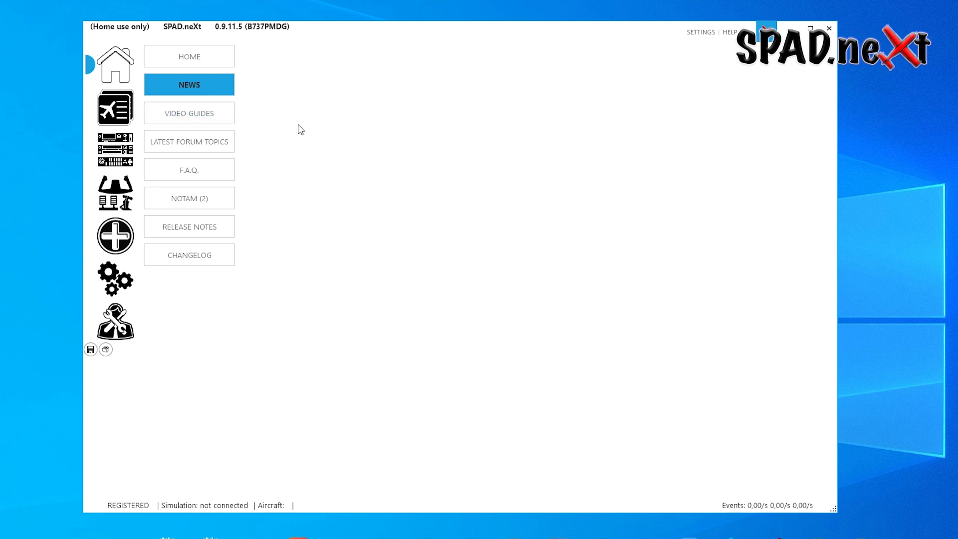
click(213, 120)
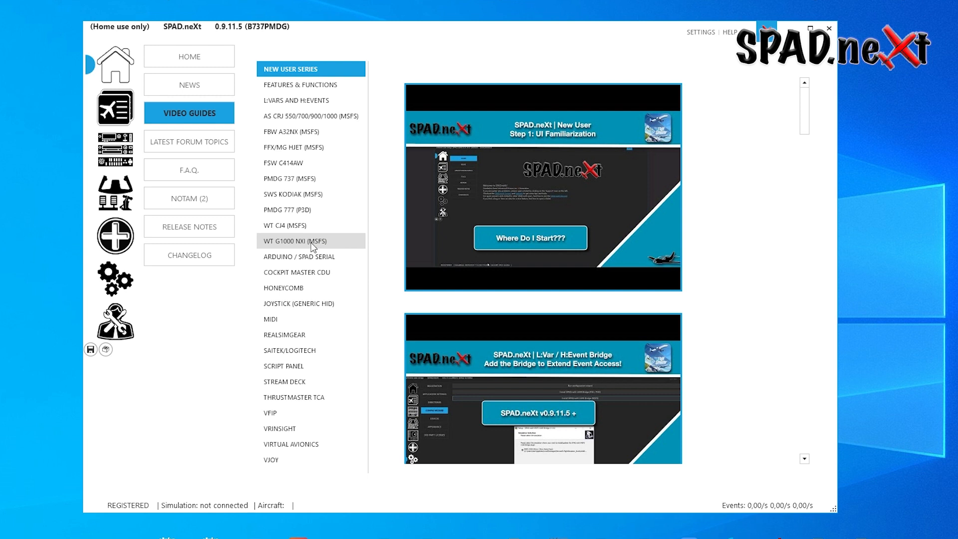
click(209, 141)
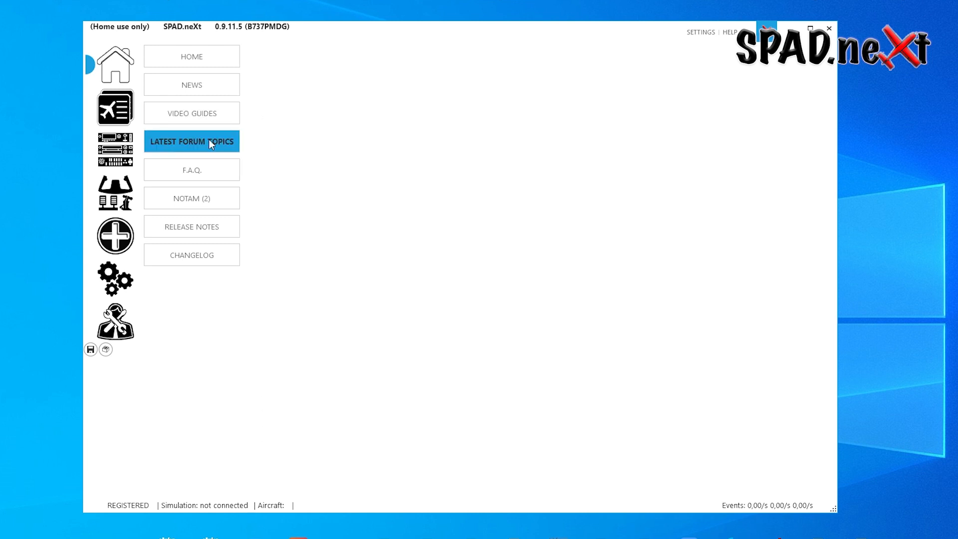
click(200, 173)
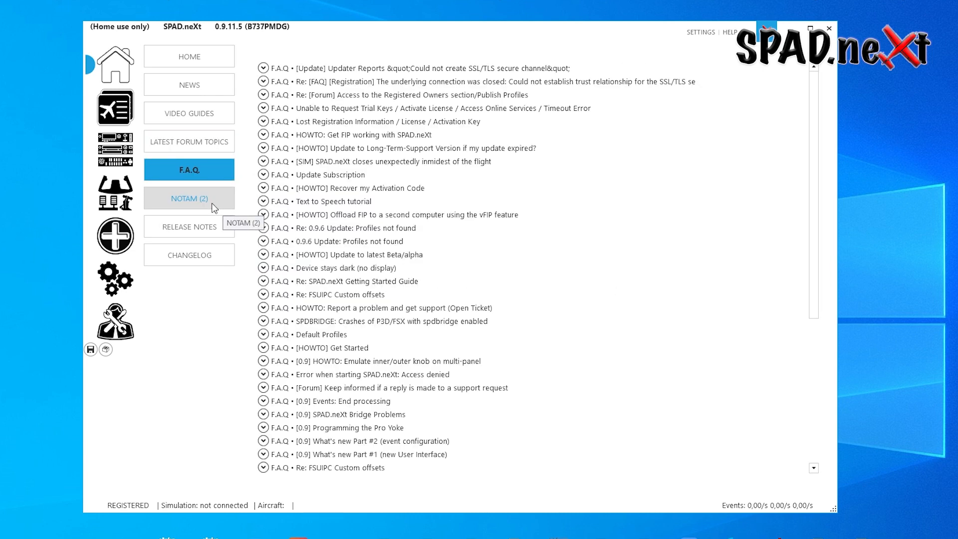
click(214, 206)
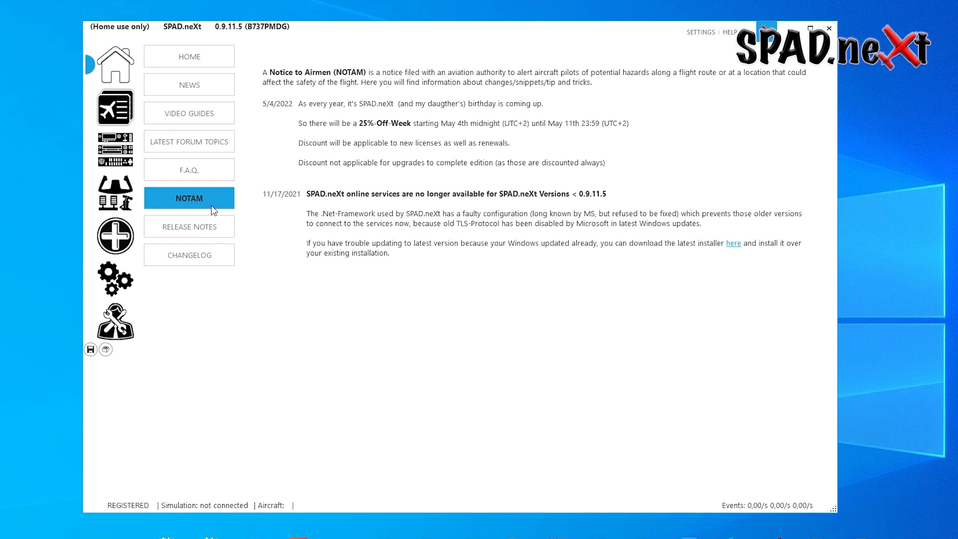
click(215, 235)
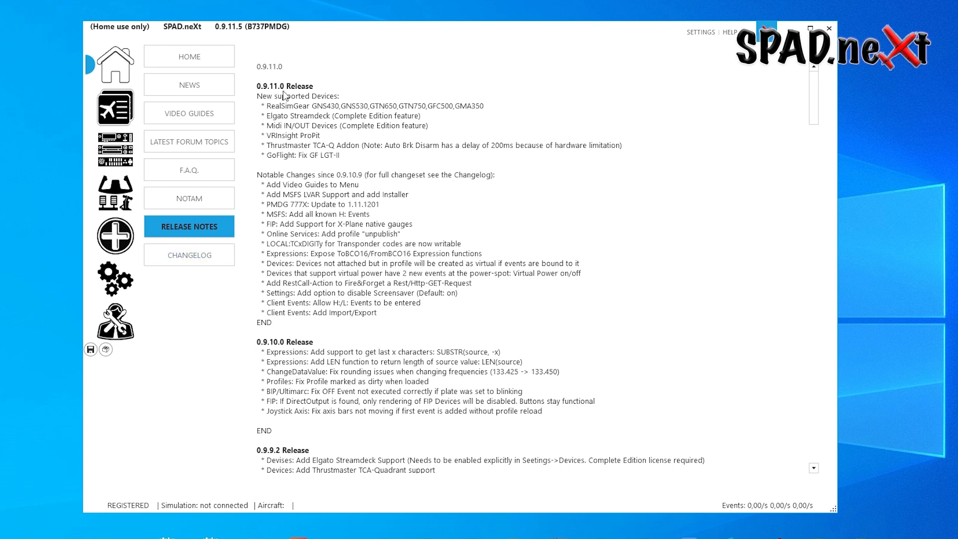
click(199, 256)
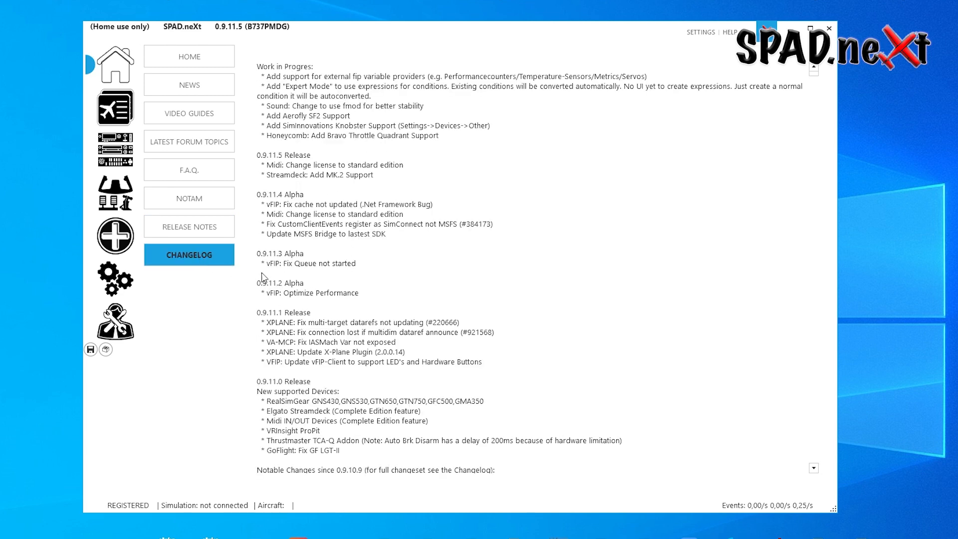
Examine the local profiles, browse the list of online profiles, and check the published profiles page.
click(125, 111)
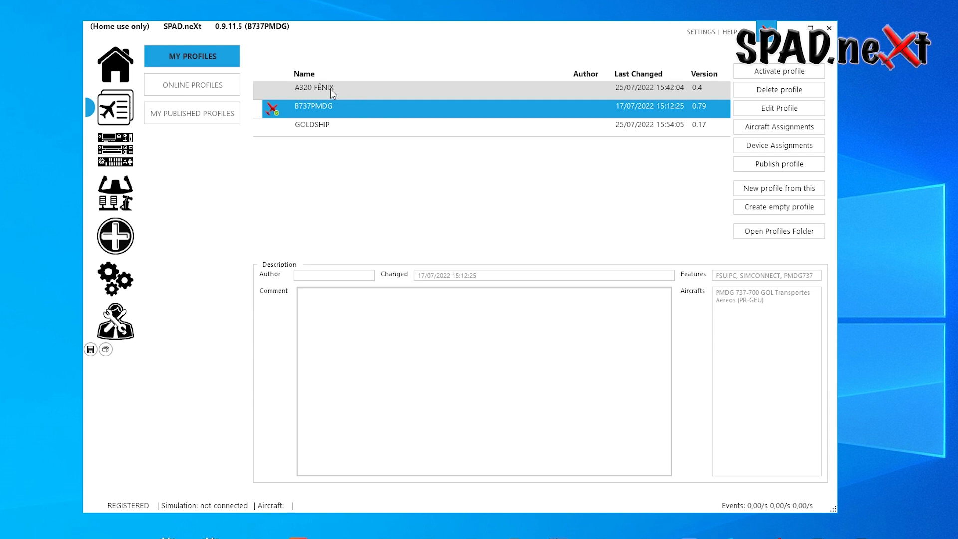
click(187, 85)
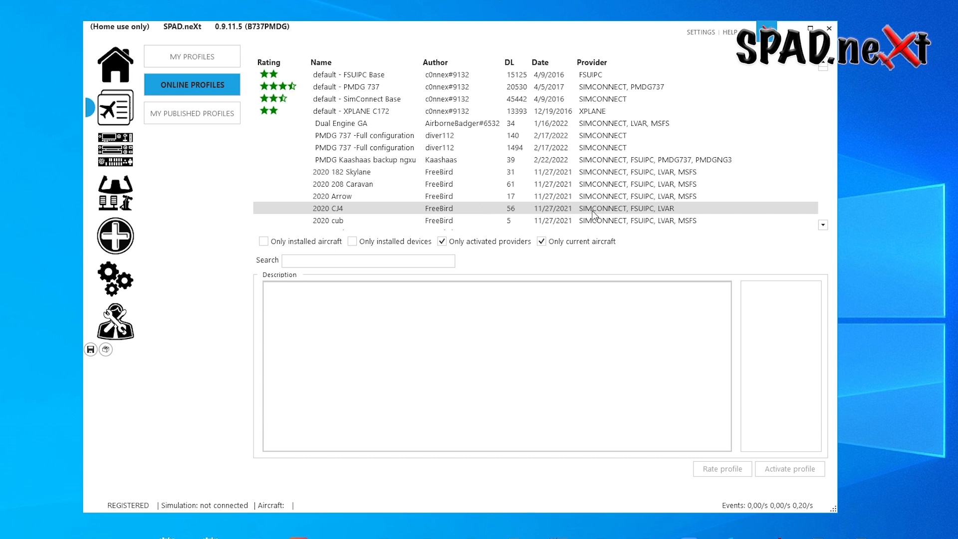
scroll(576, 212, down, 1)
scroll(584, 187, down, 5)
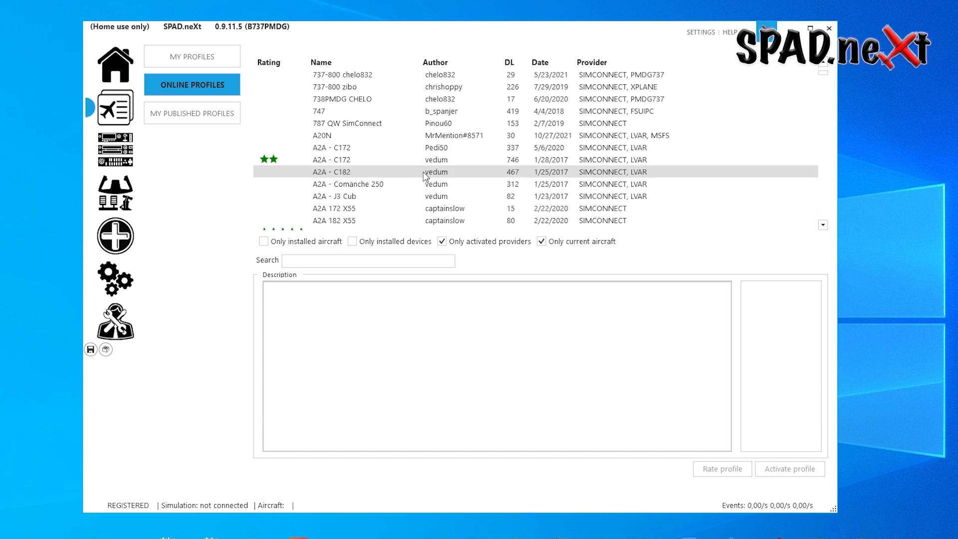
scroll(369, 162, down, 2)
scroll(489, 165, down, 5)
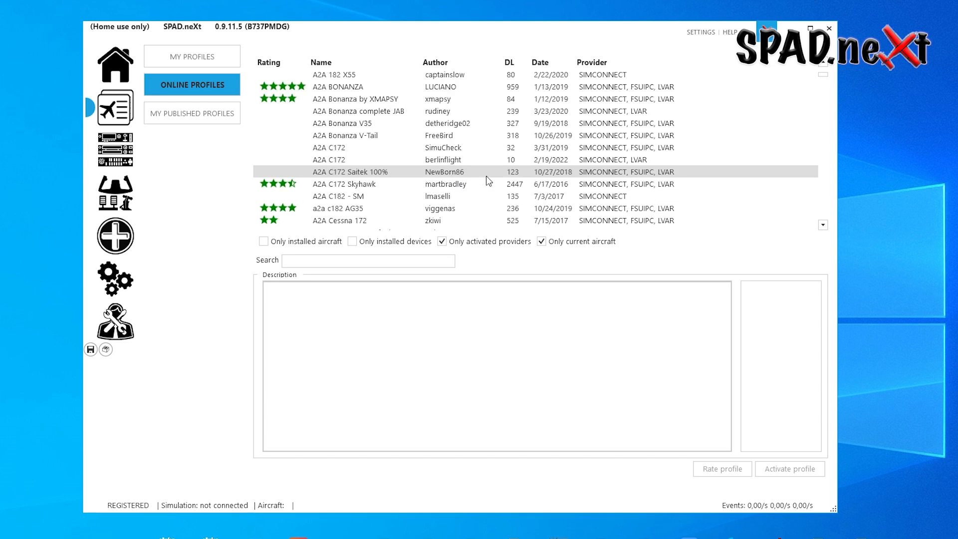
scroll(611, 105, down, 10)
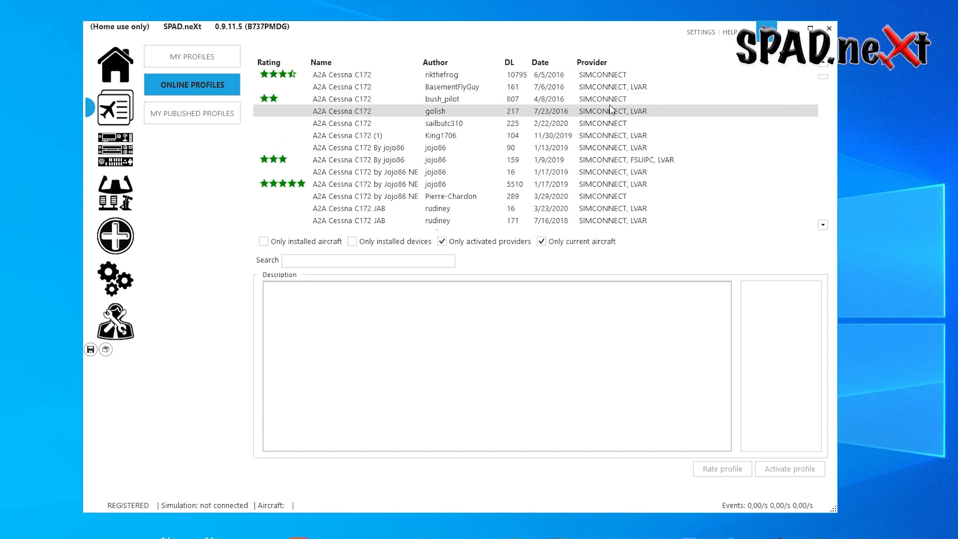
scroll(609, 104, down, 2)
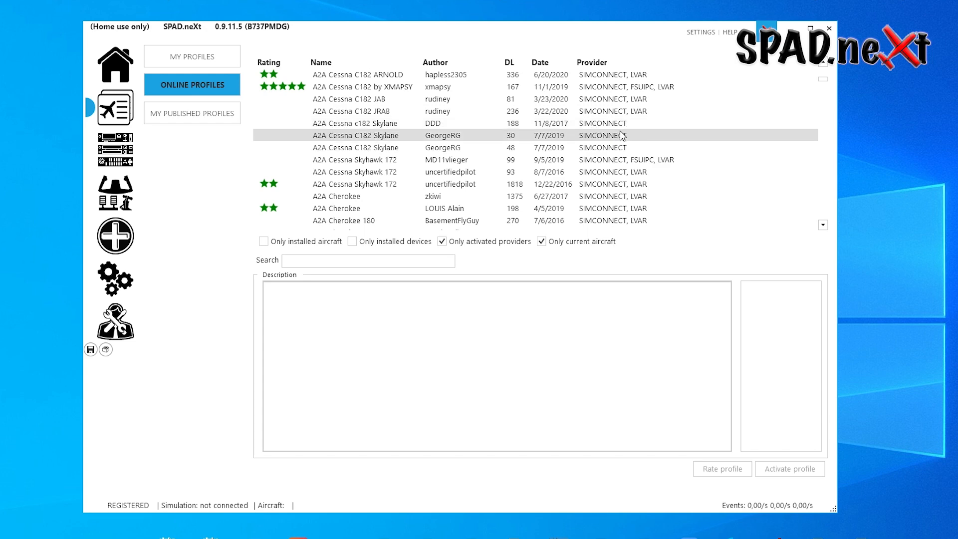
scroll(628, 145, down, 12)
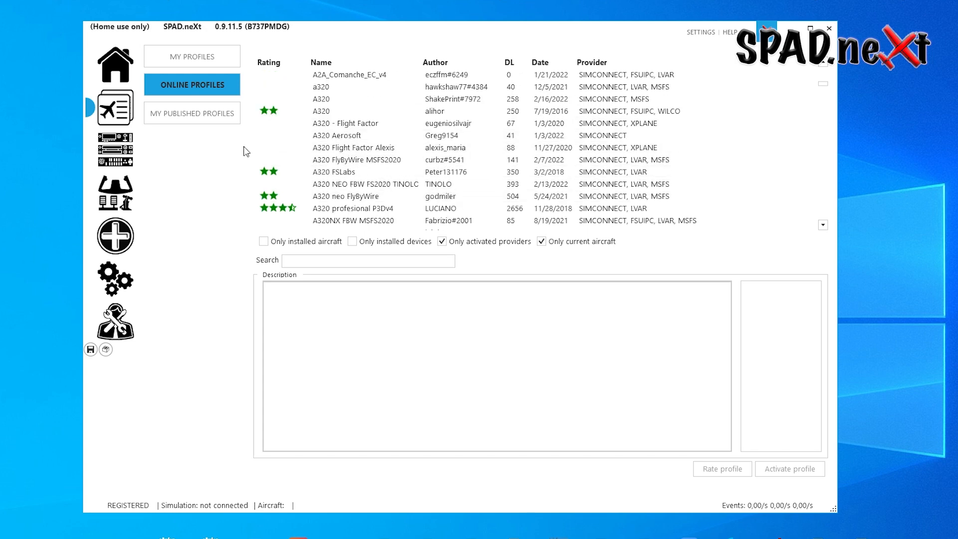
click(201, 123)
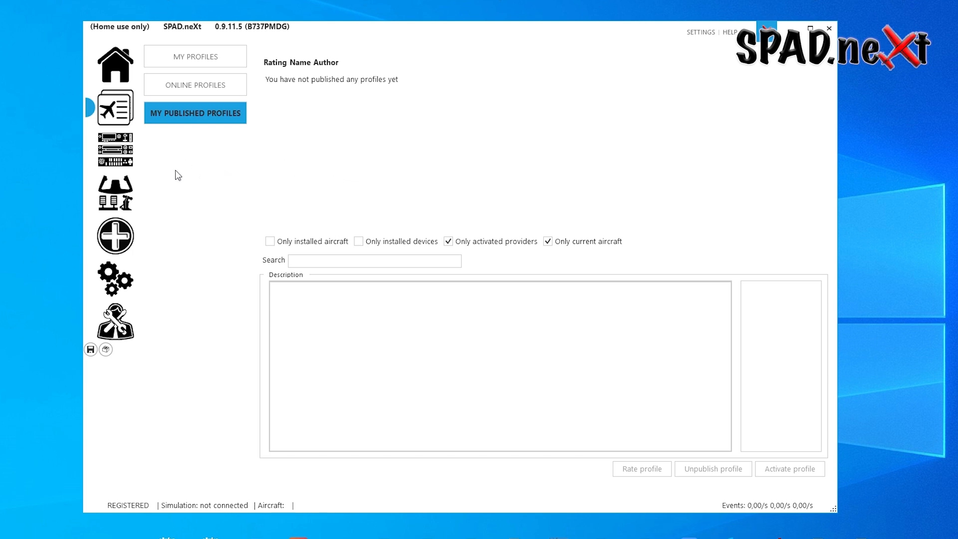
Look through the Virtual MIDI page and each game controller's page, from the G29 racing wheel to the TCA-Q Right Addon.
click(126, 160)
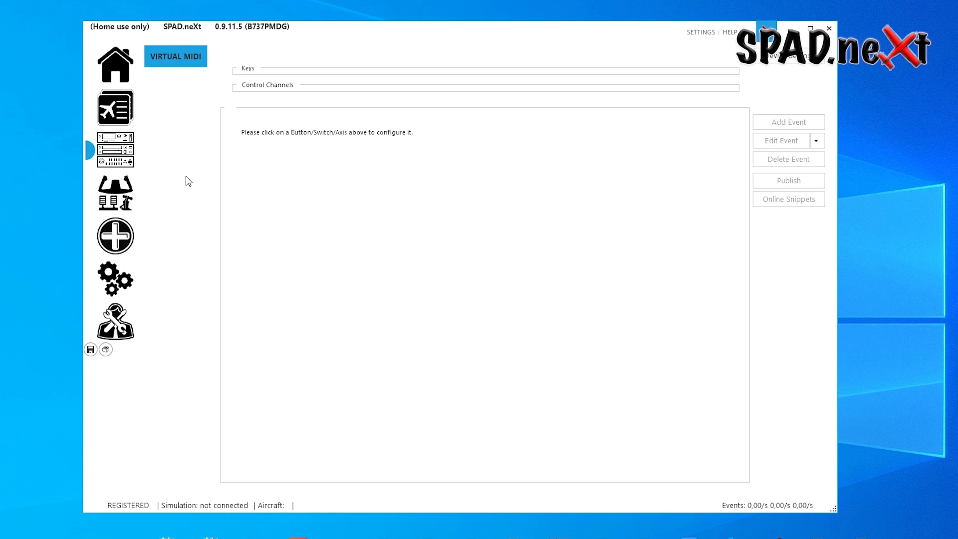
click(120, 192)
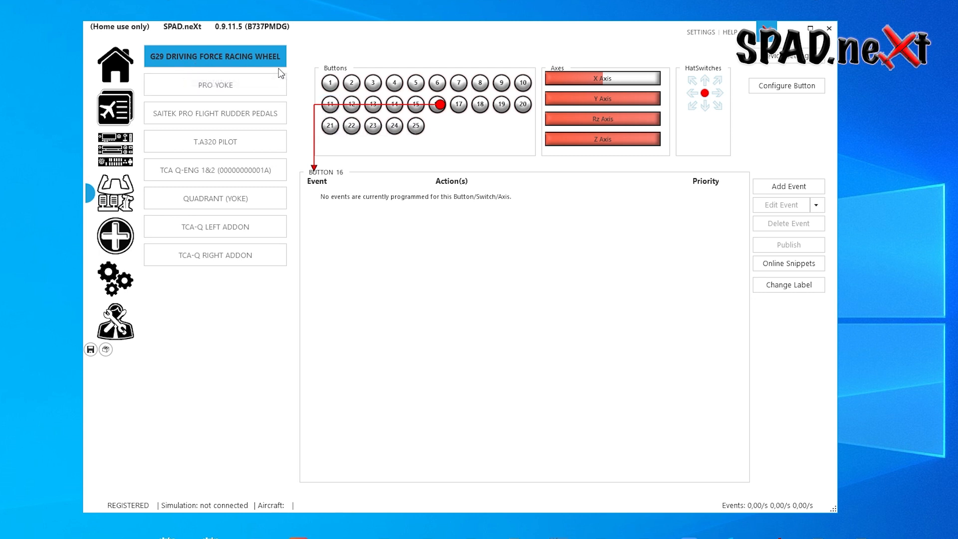
click(212, 85)
click(212, 113)
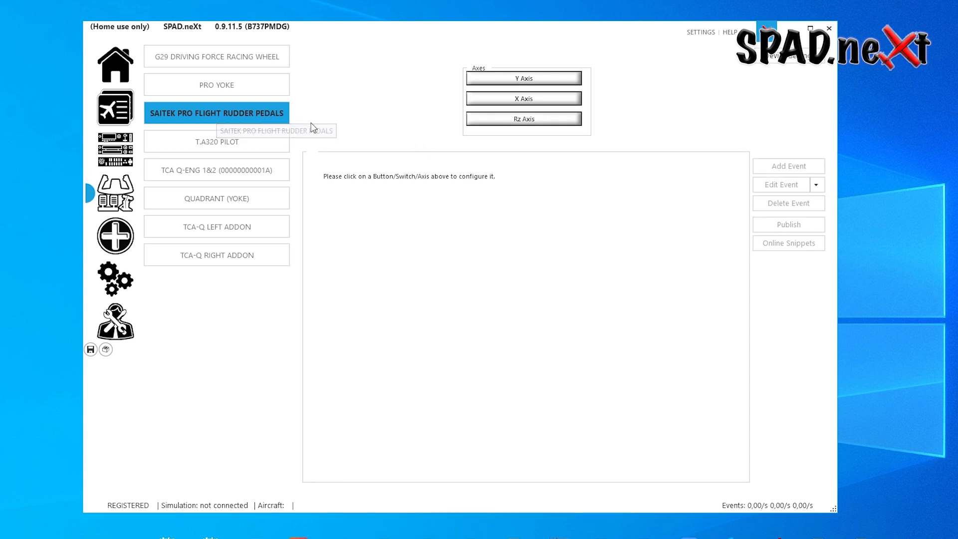
click(258, 149)
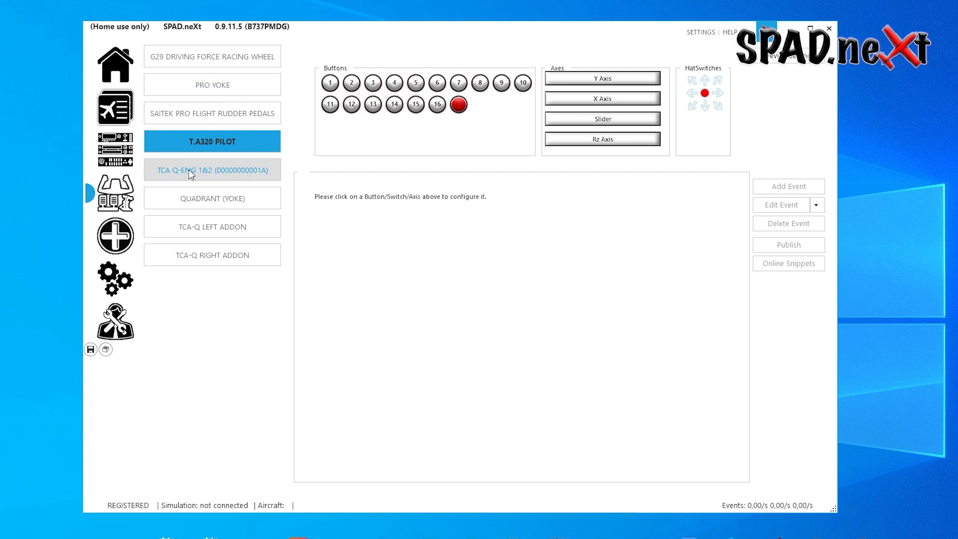
click(229, 170)
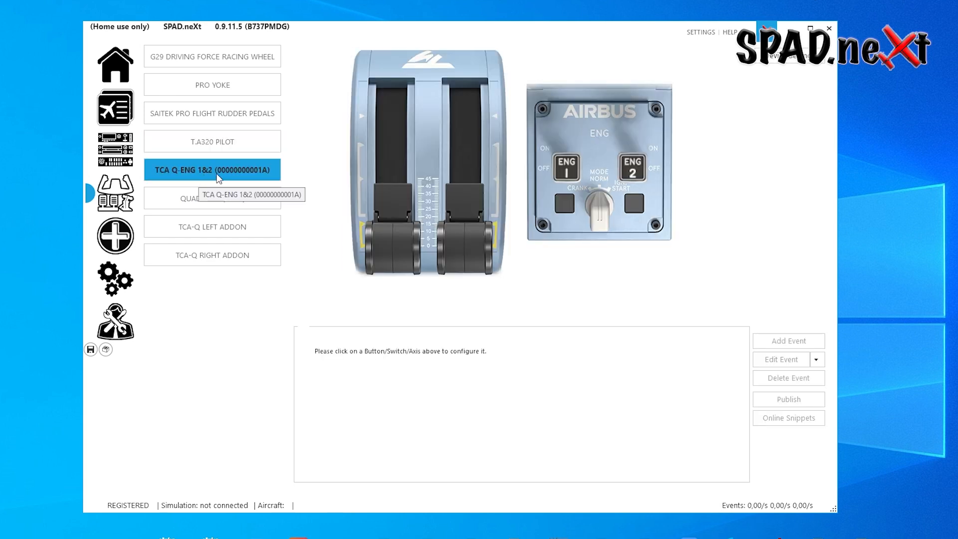
click(212, 198)
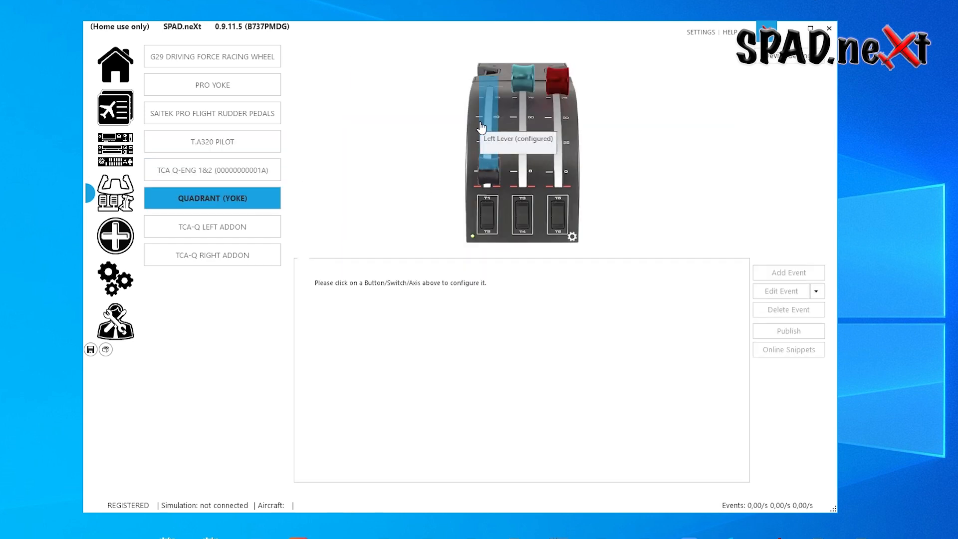
click(270, 226)
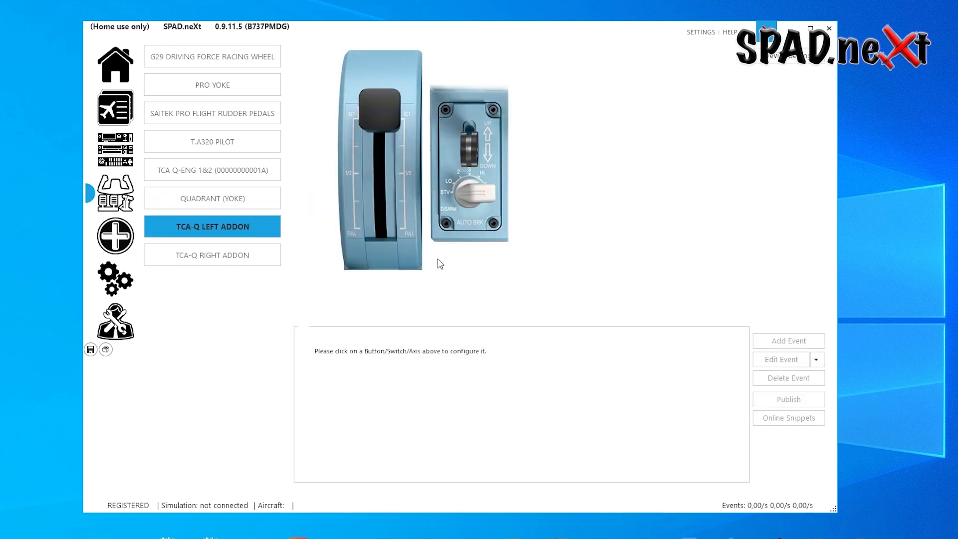
click(259, 253)
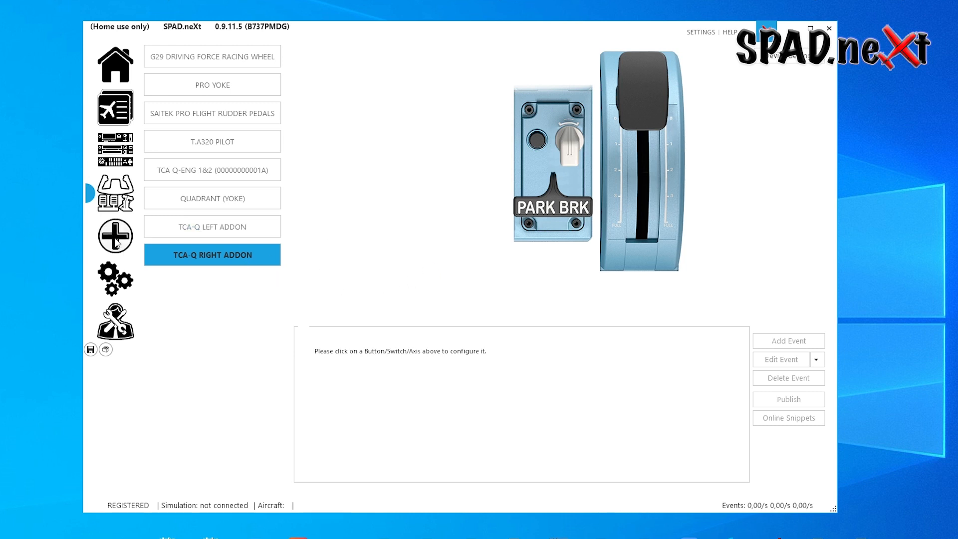
click(115, 322)
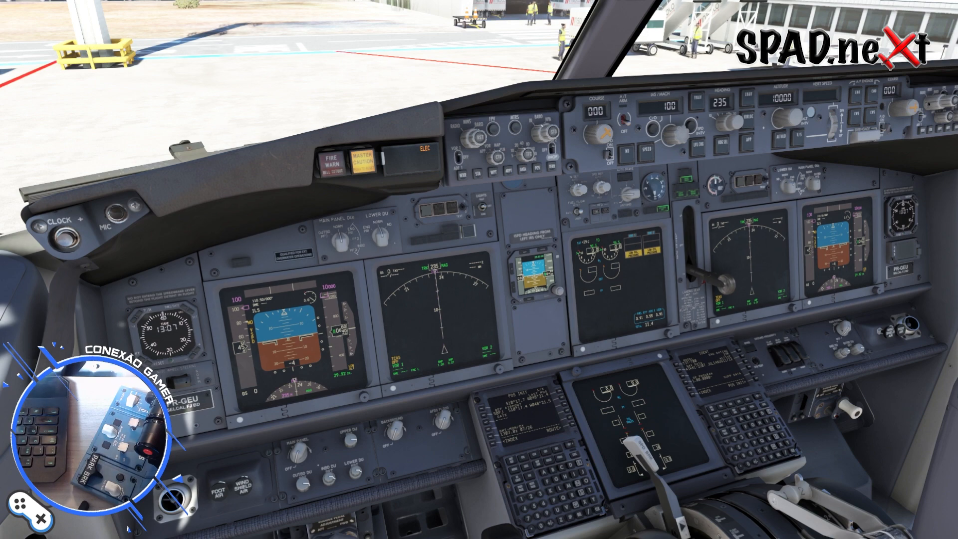
Look around the PMDG 737 cockpit in Microsoft Flight Simulator, examining the pedestal, main instrument panel and overhead panel.
drag(532, 341, 604, 489)
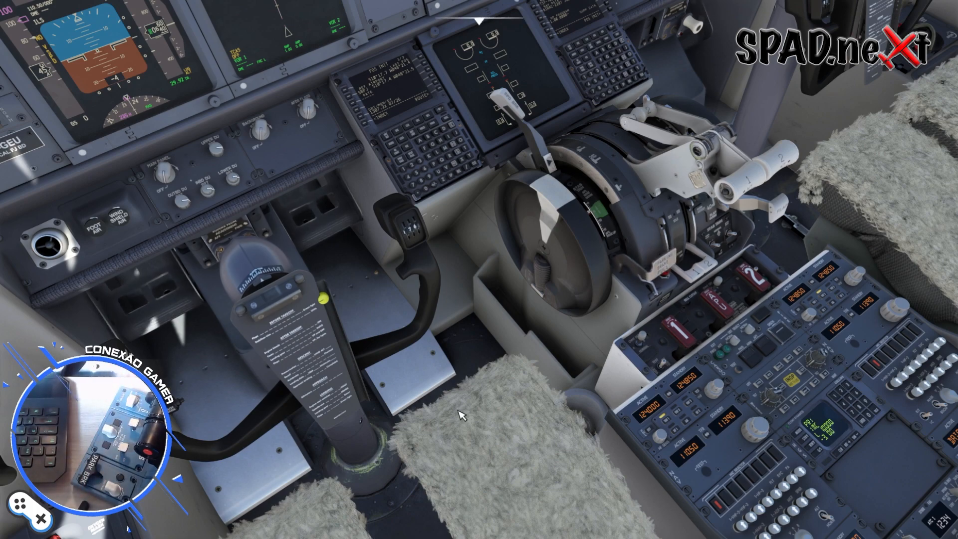
right_click(496, 389)
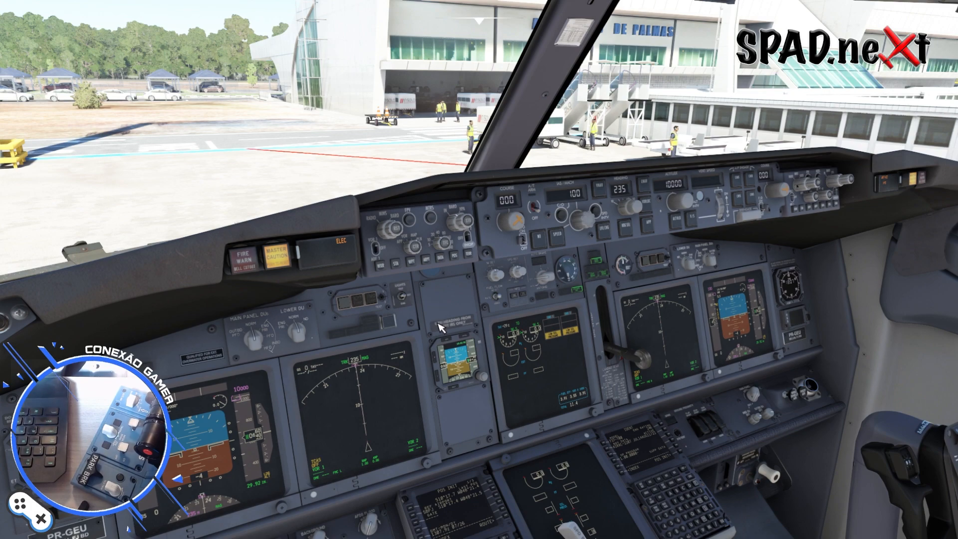
scroll(368, 201, down, 5)
drag(473, 342, 451, 197)
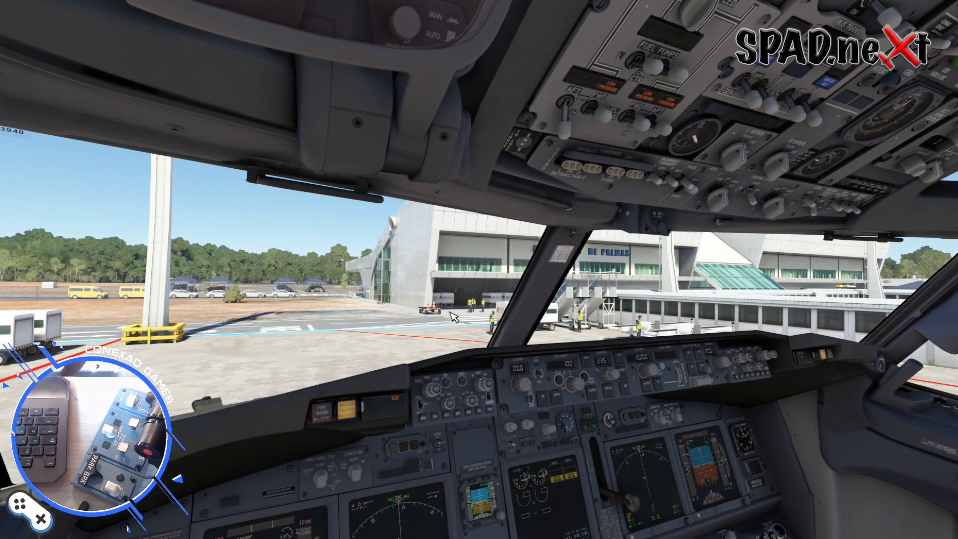
key(Down)
drag(495, 373, 500, 399)
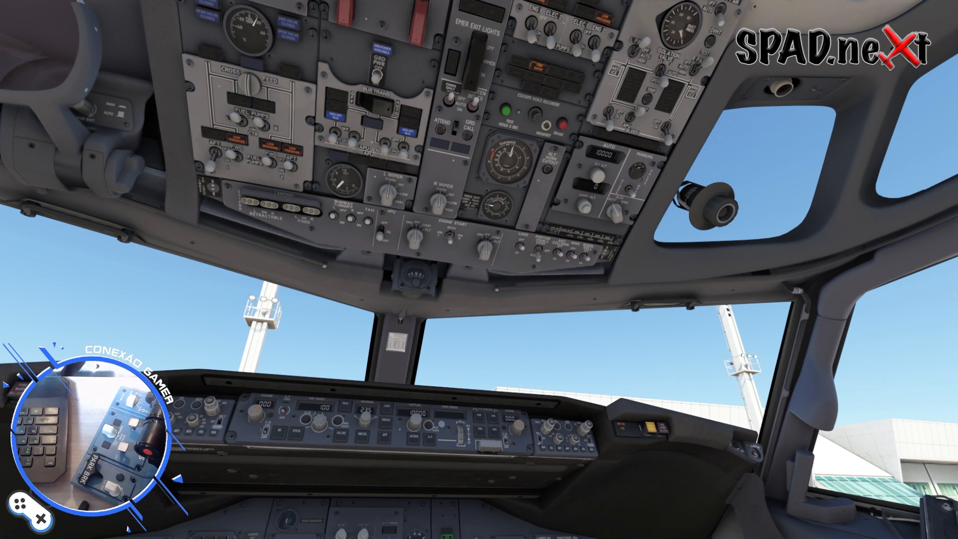
drag(465, 367, 479, 354)
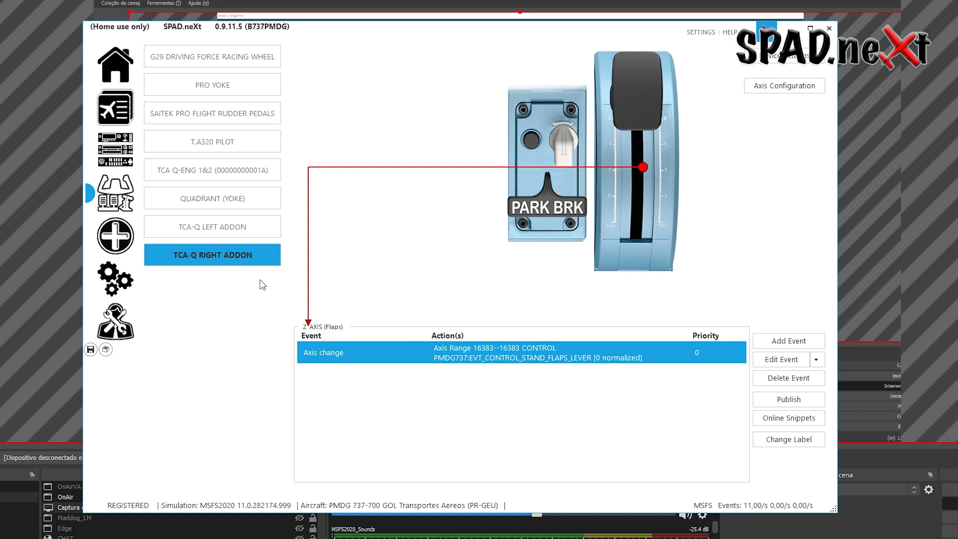
Return to SPAD.neXt, go through the controllers to T.A320 Pilot, and inspect the events assigned to button 11.
click(204, 64)
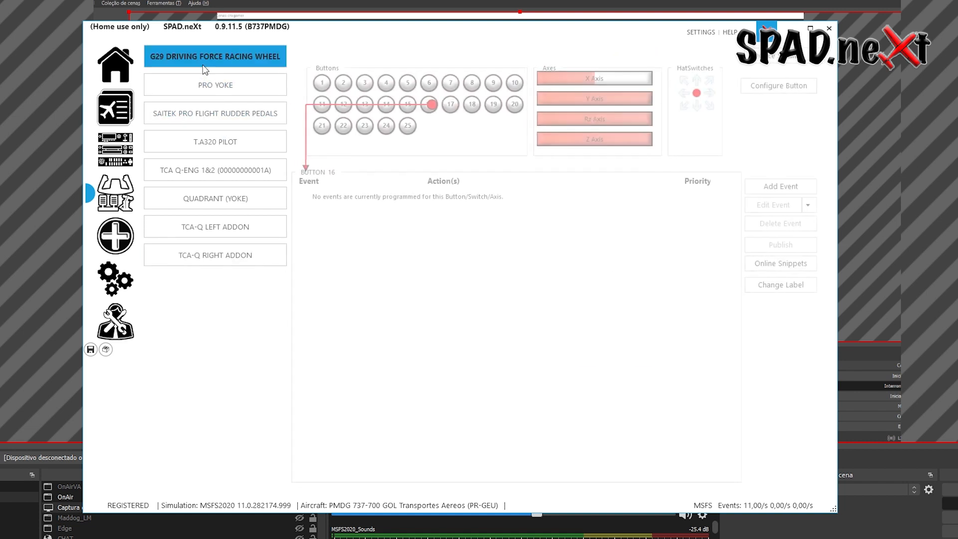
click(209, 93)
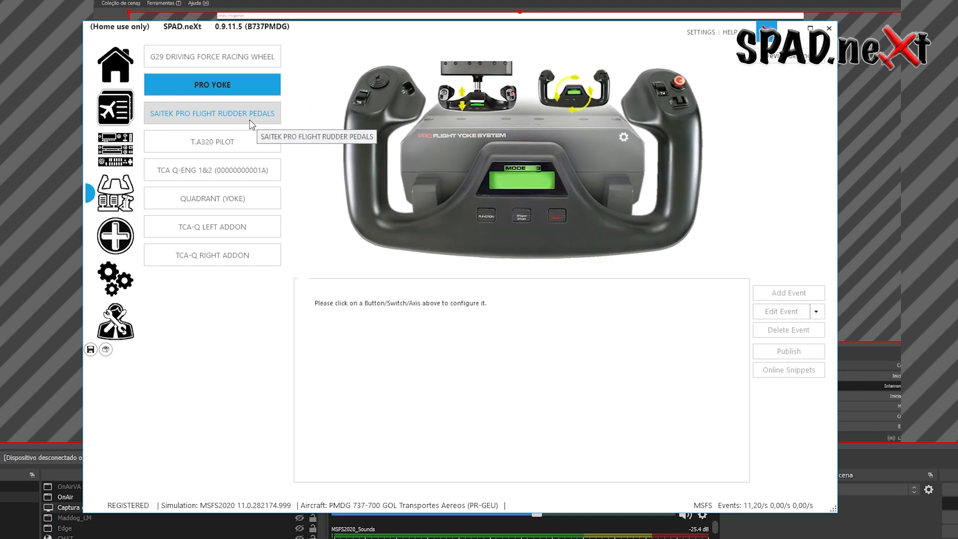
click(252, 118)
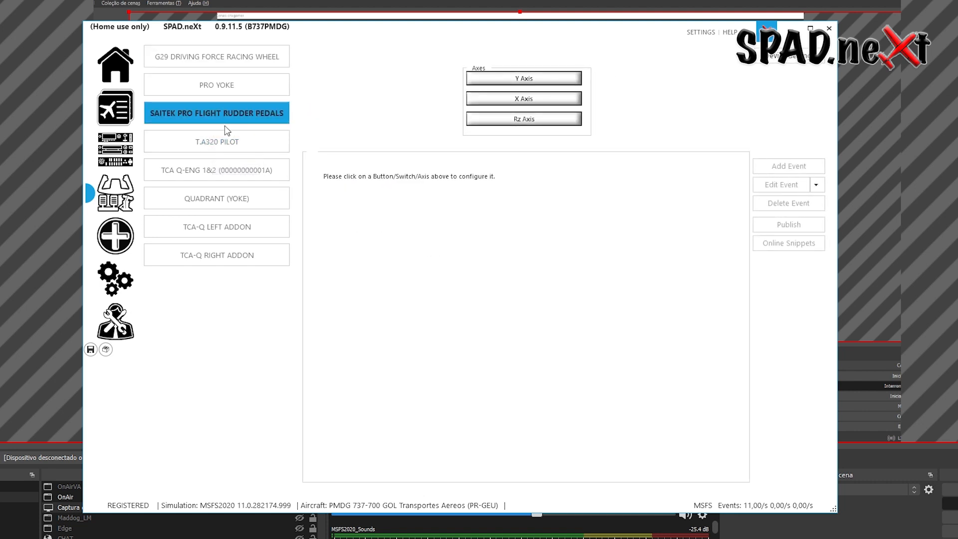
click(259, 141)
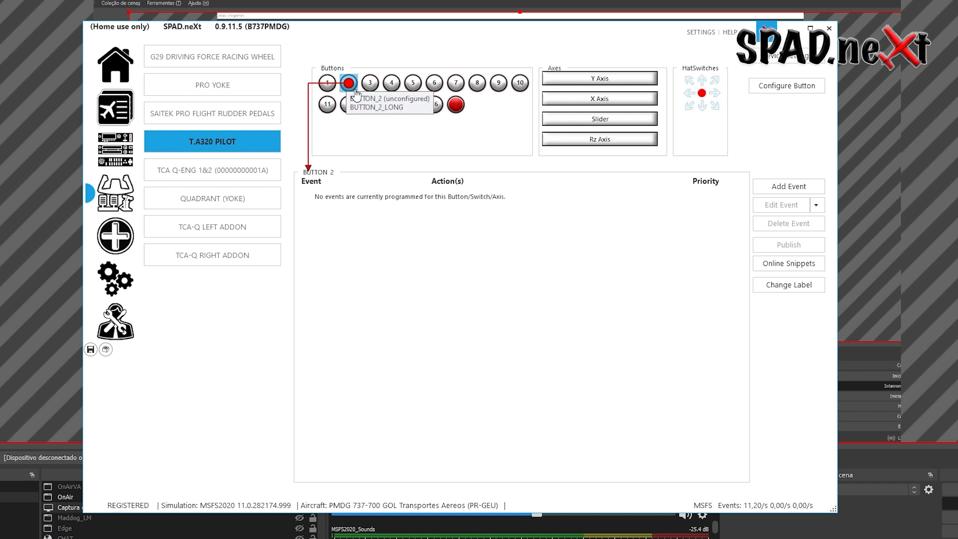
click(328, 106)
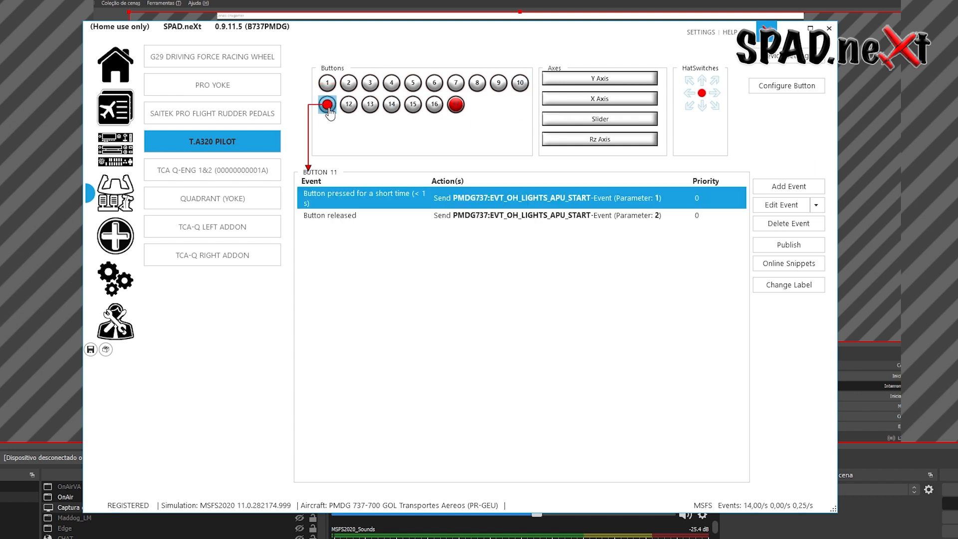
Inspect the events assigned to buttons 10, 12, 13, 14 and 15 of the T.A320 Pilot stick.
click(520, 82)
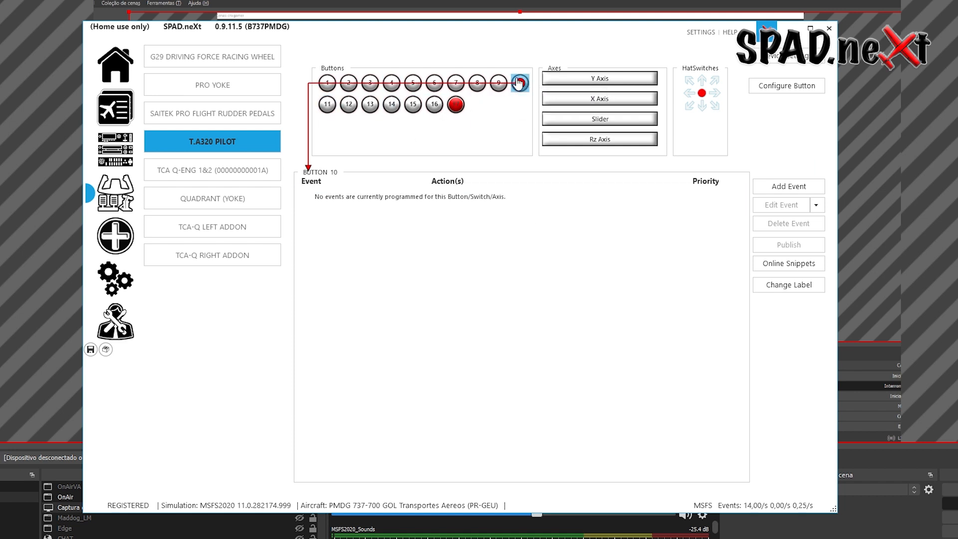
click(344, 105)
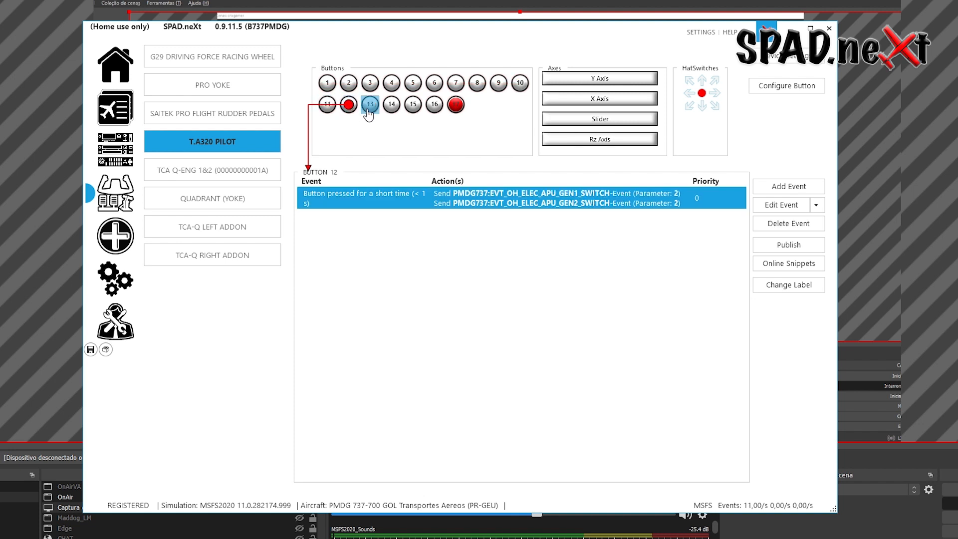
click(371, 106)
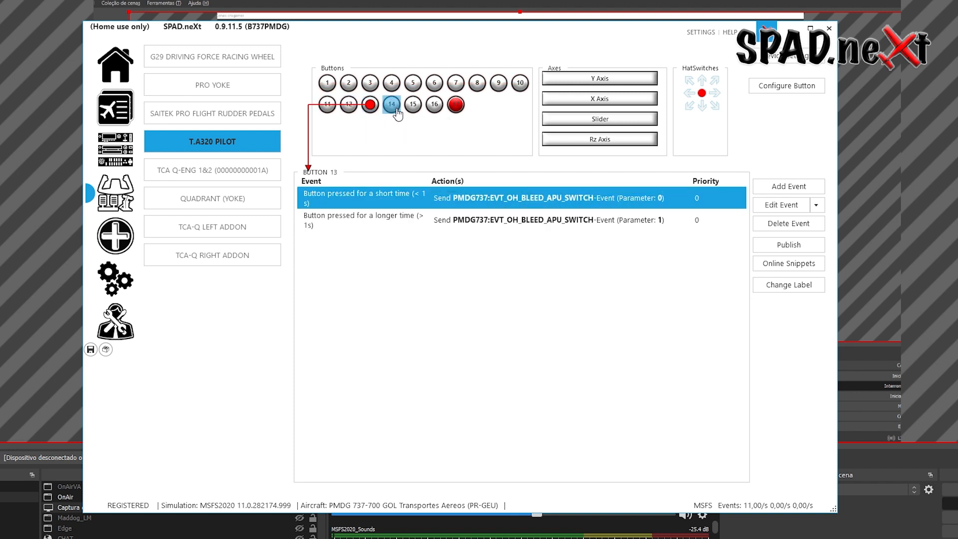
click(391, 106)
click(413, 105)
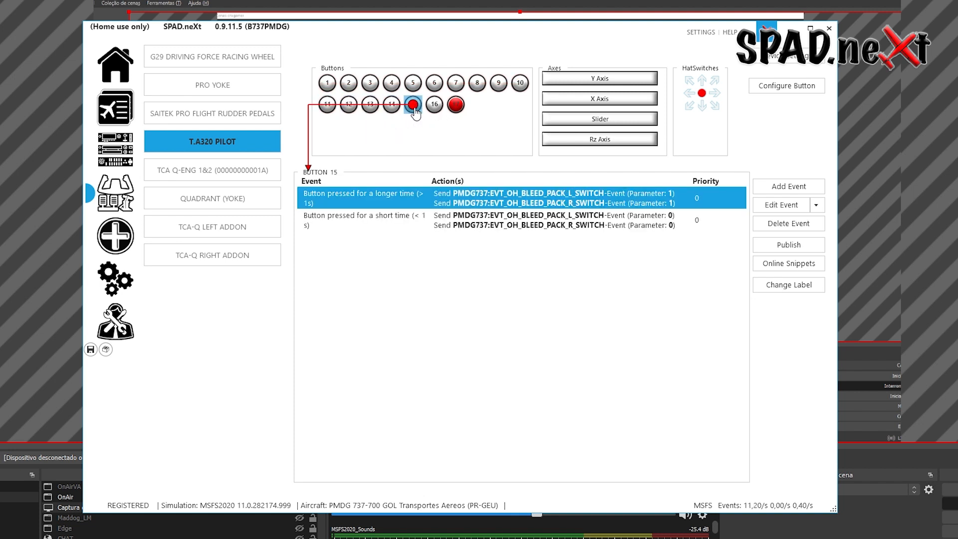
Look through the TCA Q-Eng 1&2 page and its left thrust lever axis, the TCA-Q Left Addon, Quadrant (Yoke) and TCA-Q Right Addon.
click(210, 170)
click(211, 143)
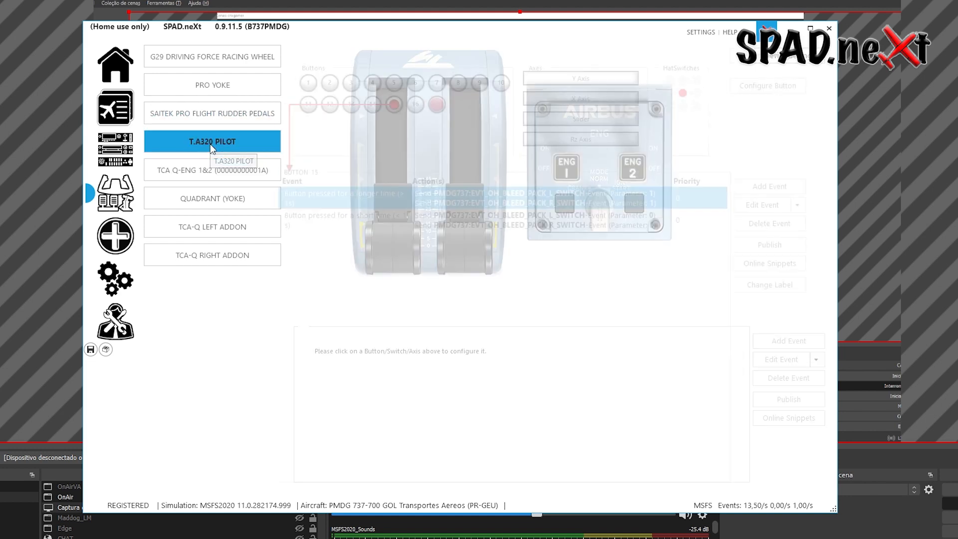
click(210, 171)
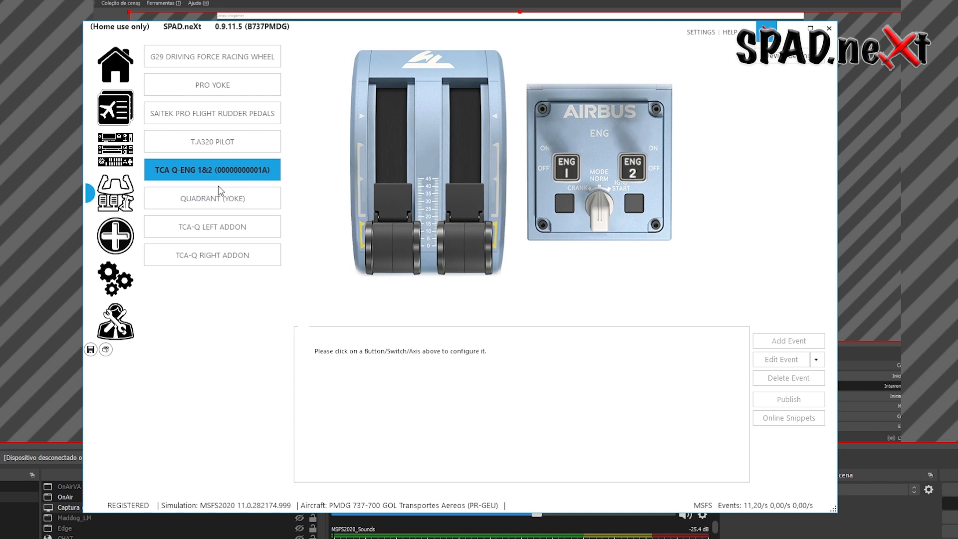
click(191, 169)
click(402, 214)
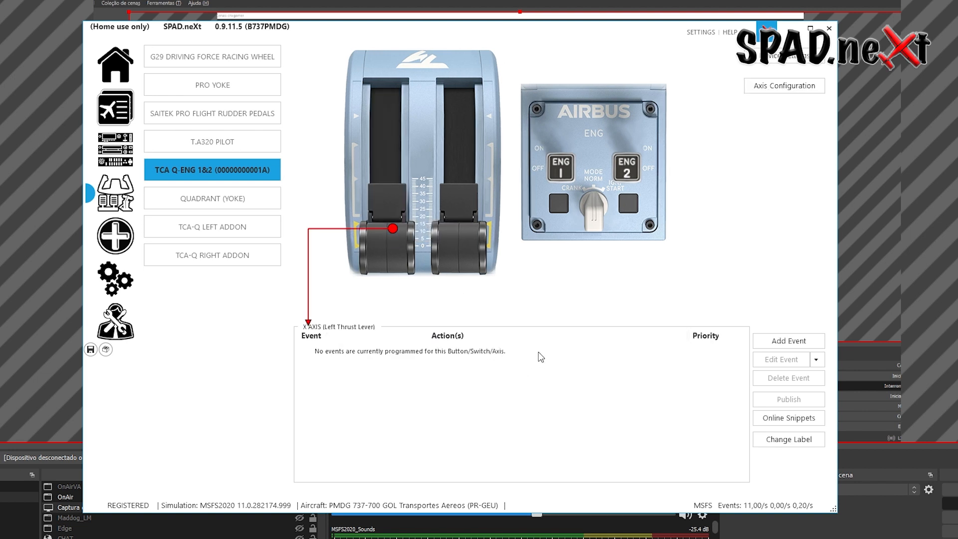
click(210, 228)
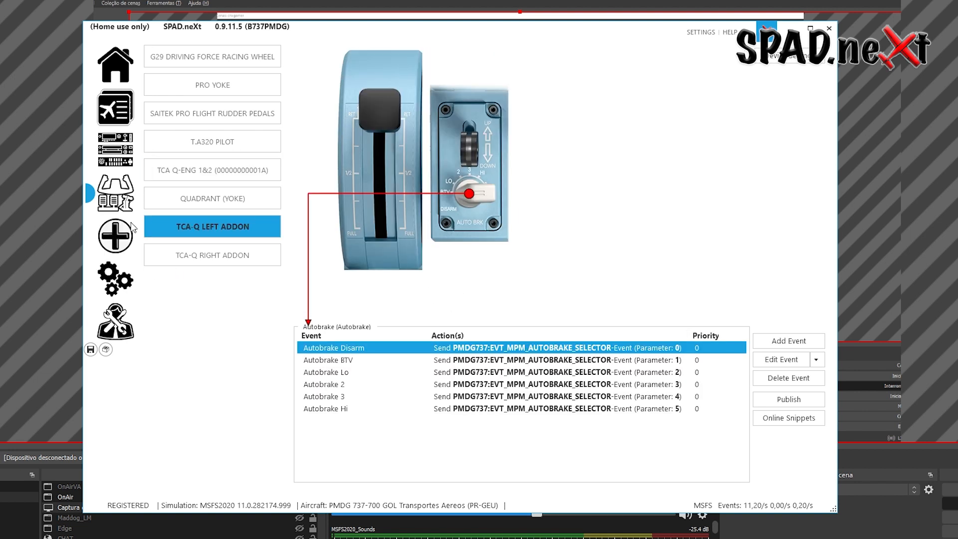
click(194, 206)
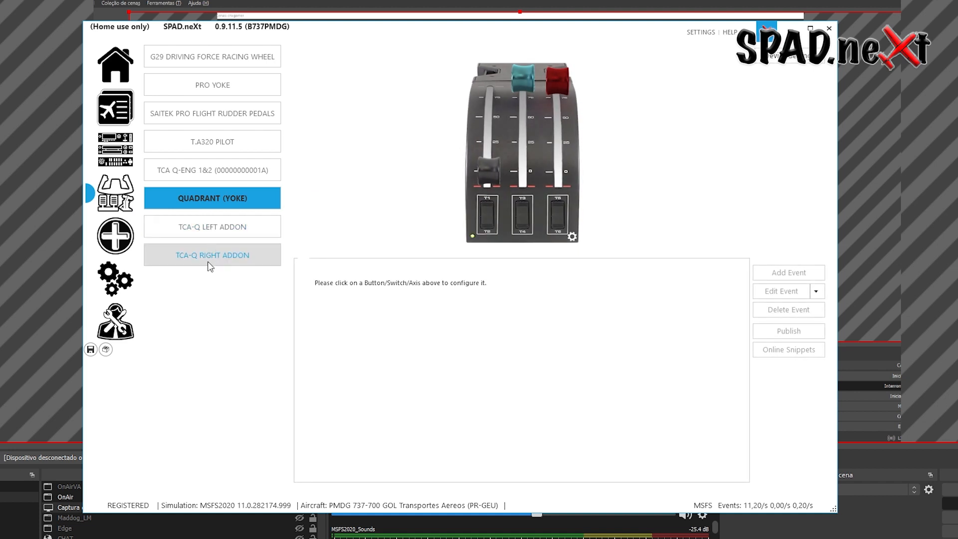
click(209, 260)
Delete the Gear UP and Gear DOWN events from the gear lever of the TCA-Q Left Addon.
click(208, 233)
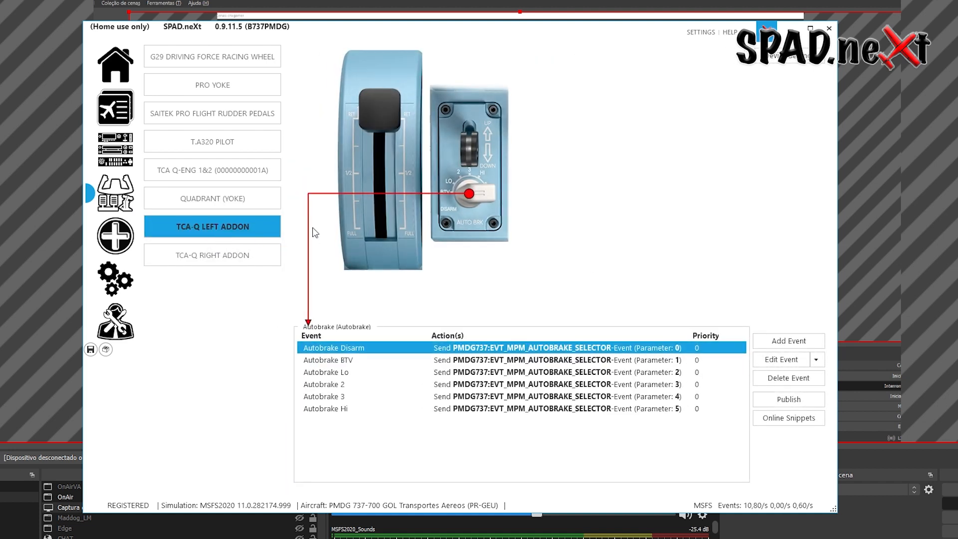
click(476, 150)
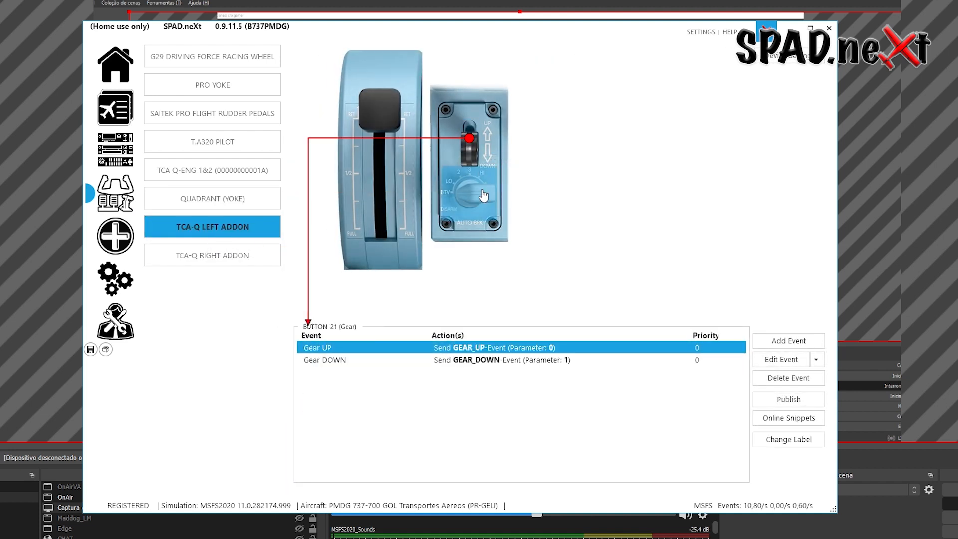
click(789, 378)
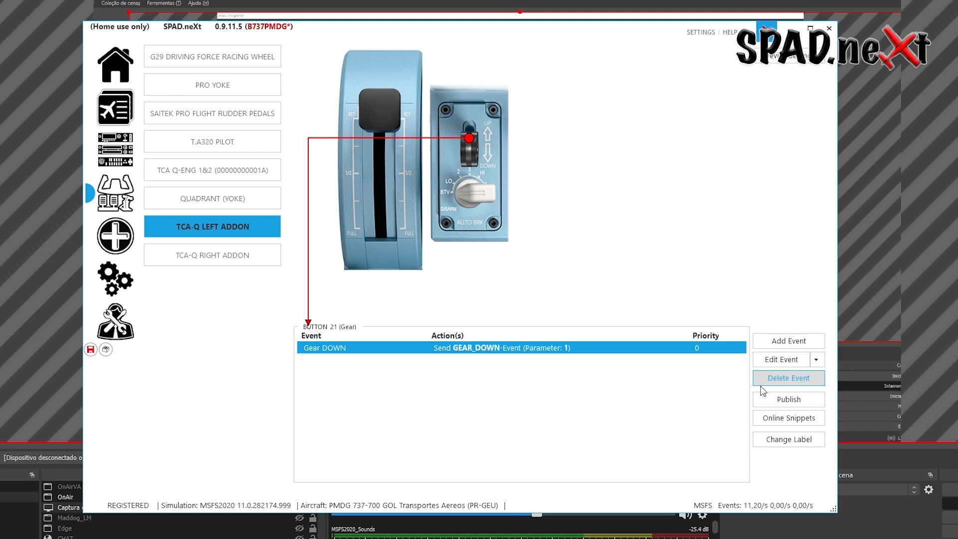
click(790, 378)
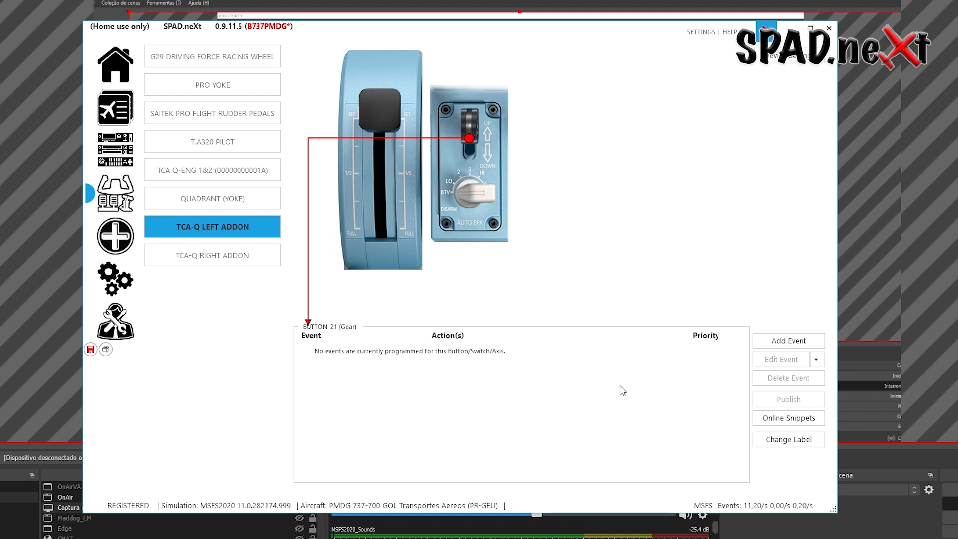
Add a Gear UP event to the gear lever with a Send Simulation-Event action, open its event selection and dismiss the Logitech warning.
click(768, 341)
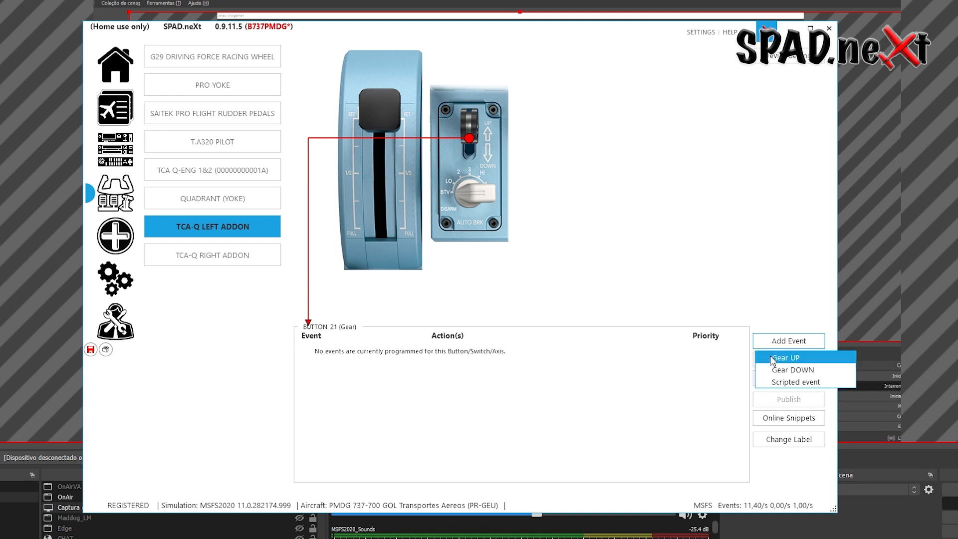
click(773, 358)
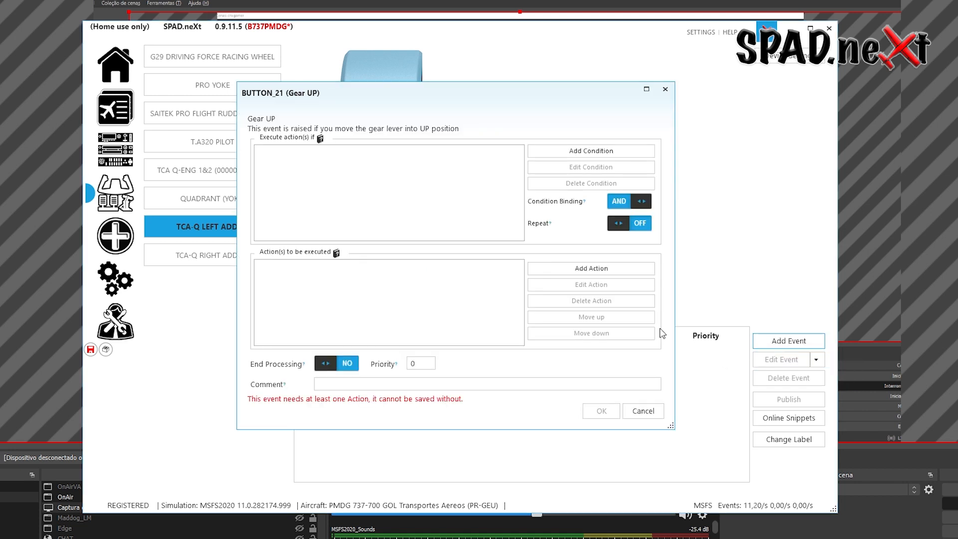
click(570, 272)
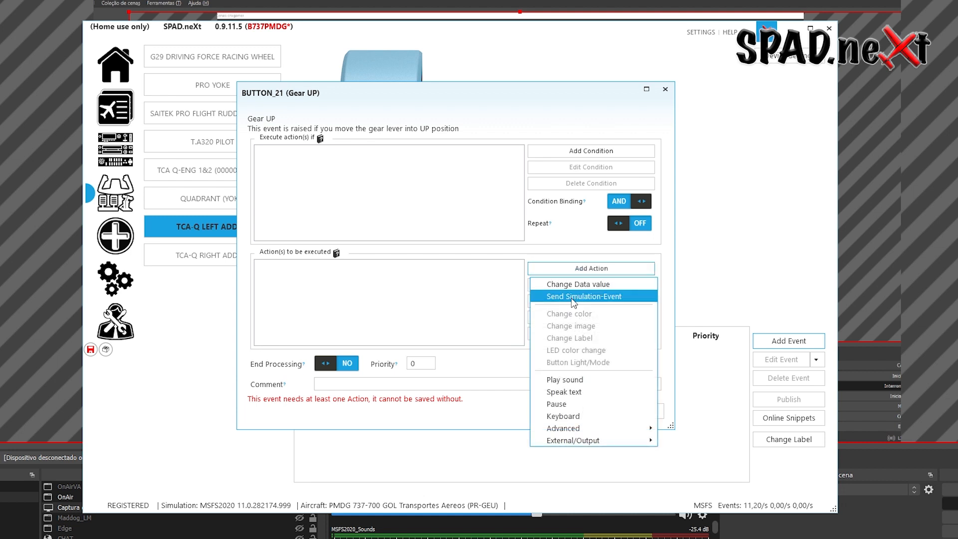
click(573, 297)
click(507, 244)
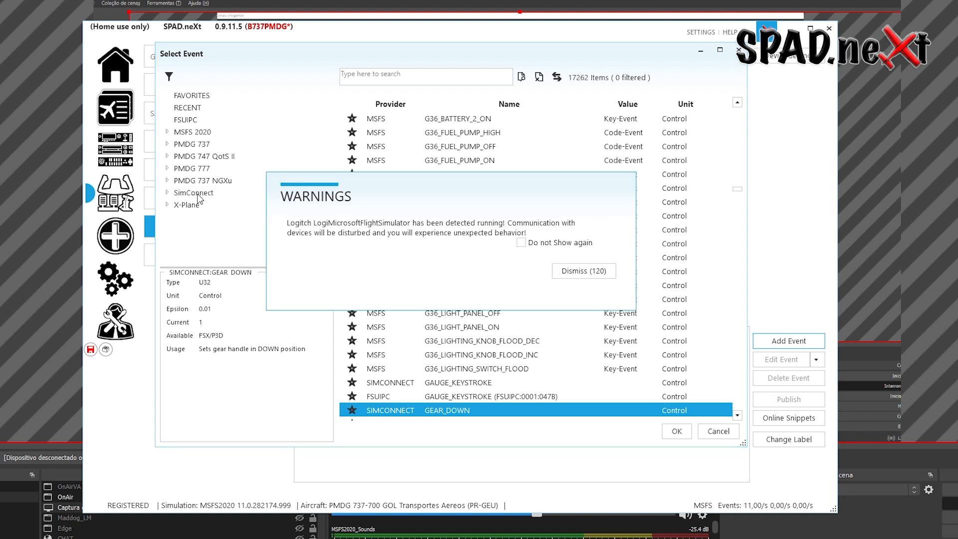
click(585, 271)
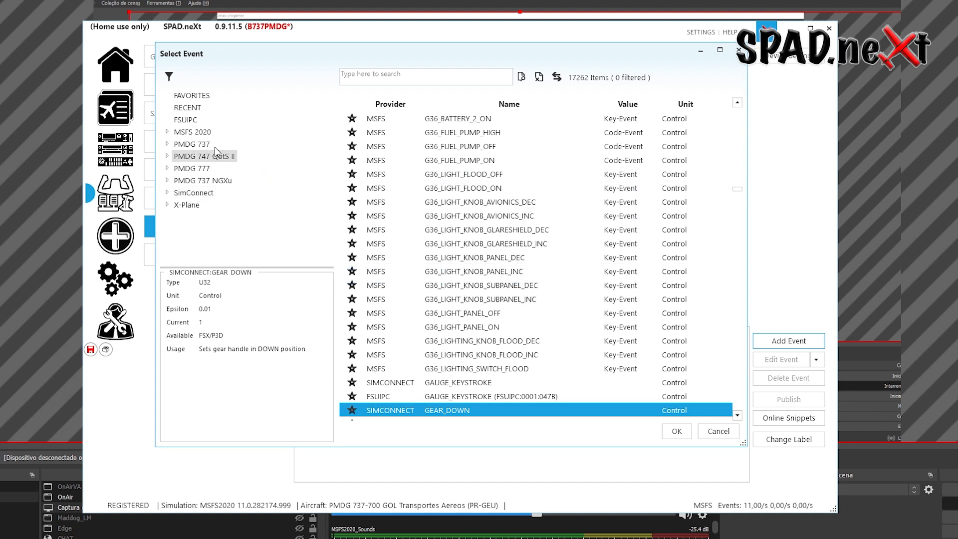
Browse the available simulation events by provider, checking FSUIPC, SimConnect and the PMDG 737 categories.
click(189, 123)
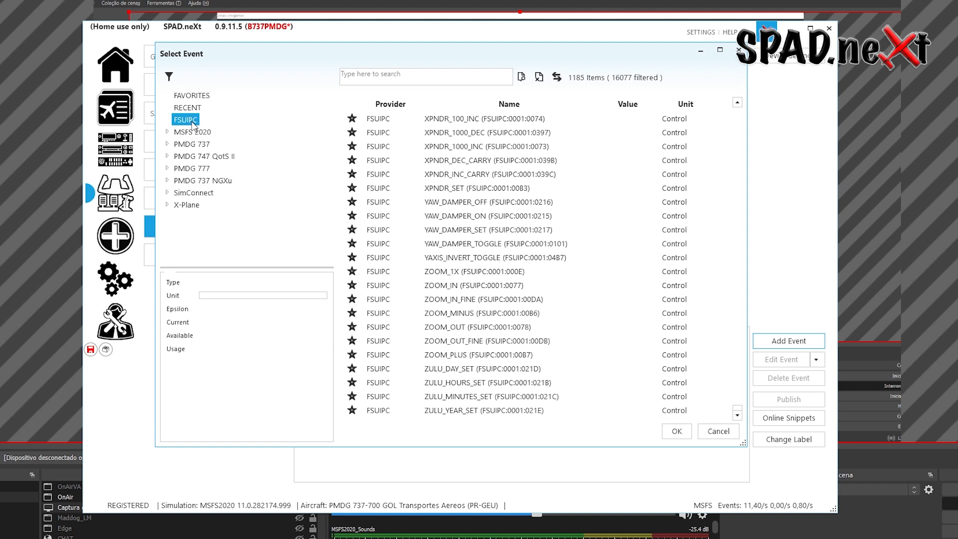
click(215, 196)
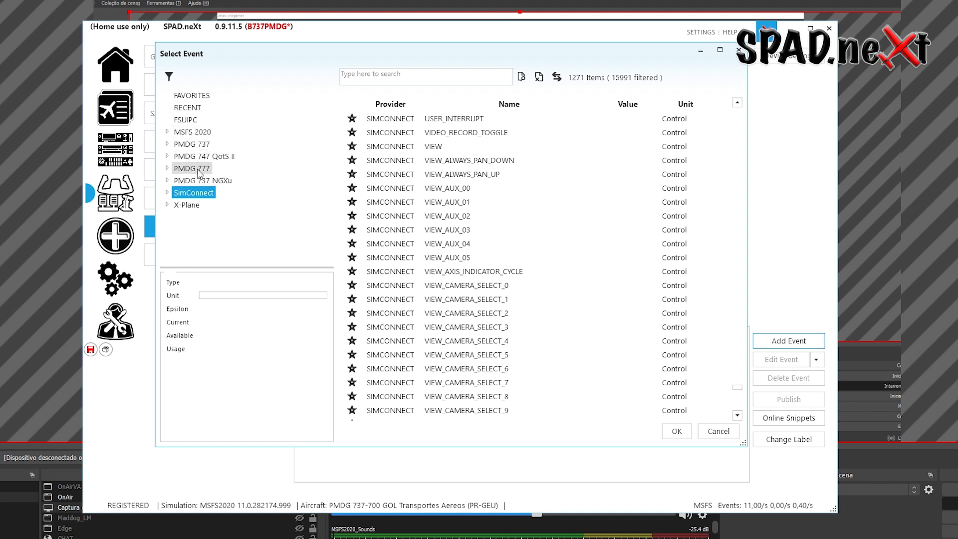
click(168, 144)
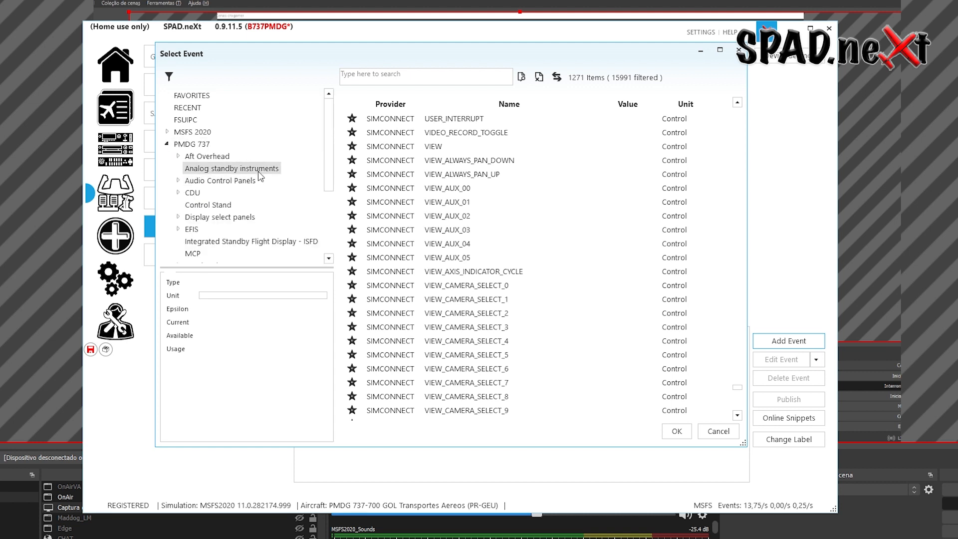
scroll(266, 179, down, 2)
scroll(266, 180, down, 1)
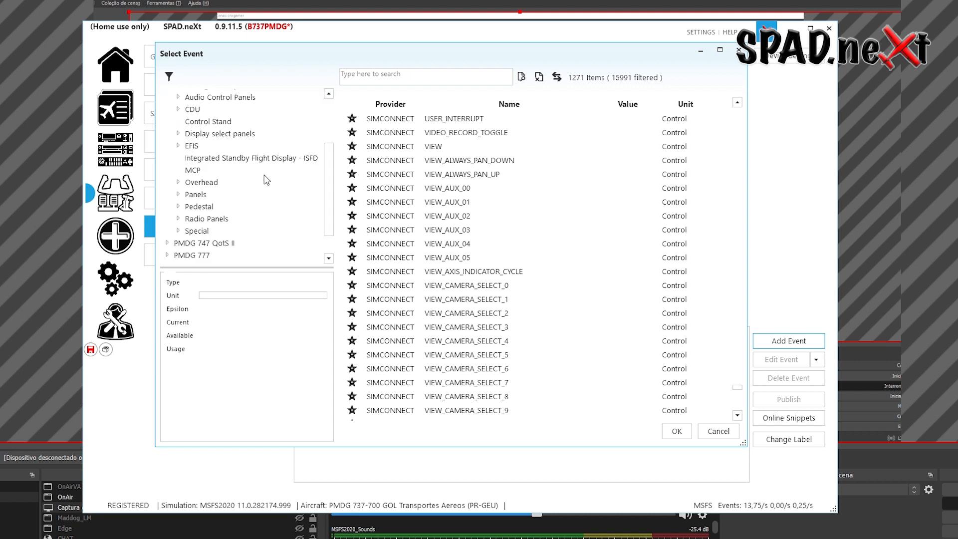
scroll(218, 182, up, 1)
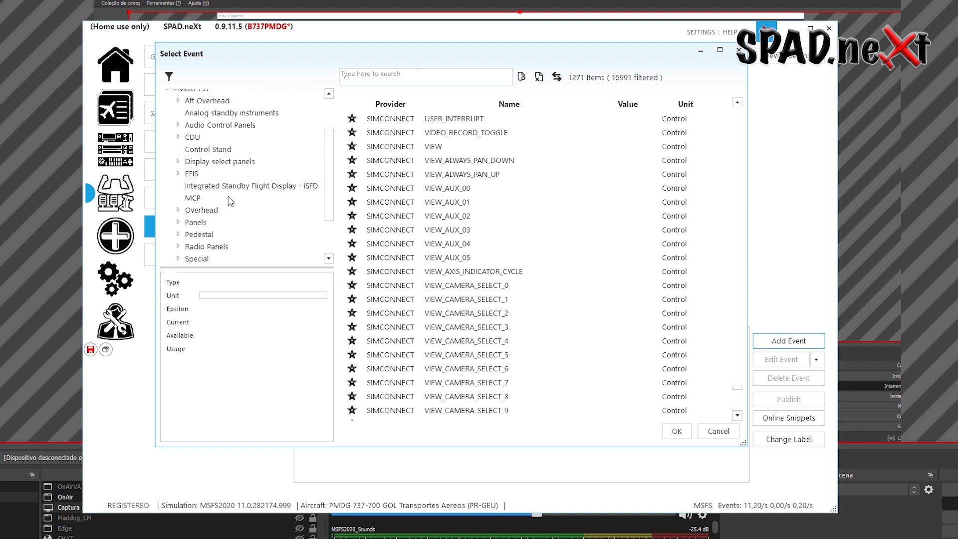
scroll(230, 200, up, 1)
click(191, 115)
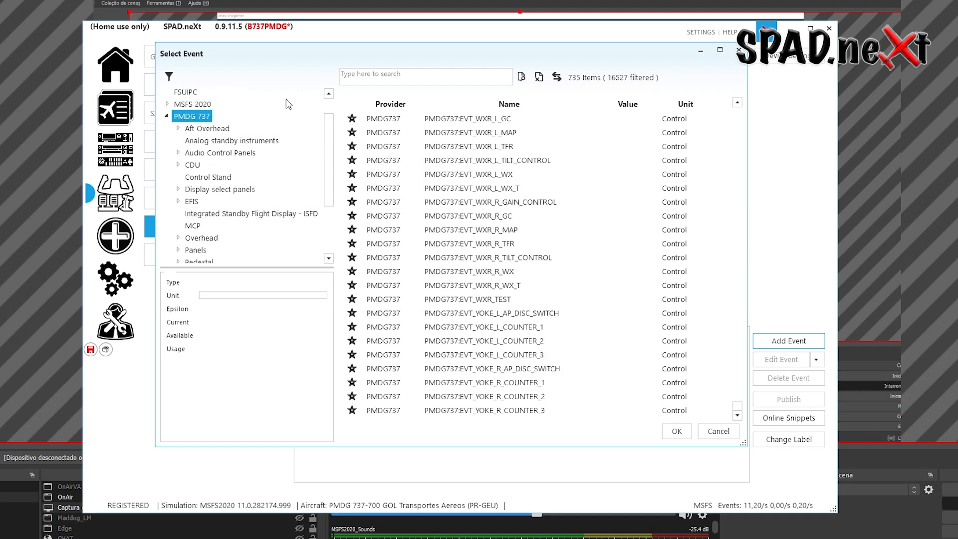
Search the events for "gear", assign SimConnect's GEAR_UP with parameter value 0 as the action, and save the Gear UP event.
click(382, 73)
text(gear)
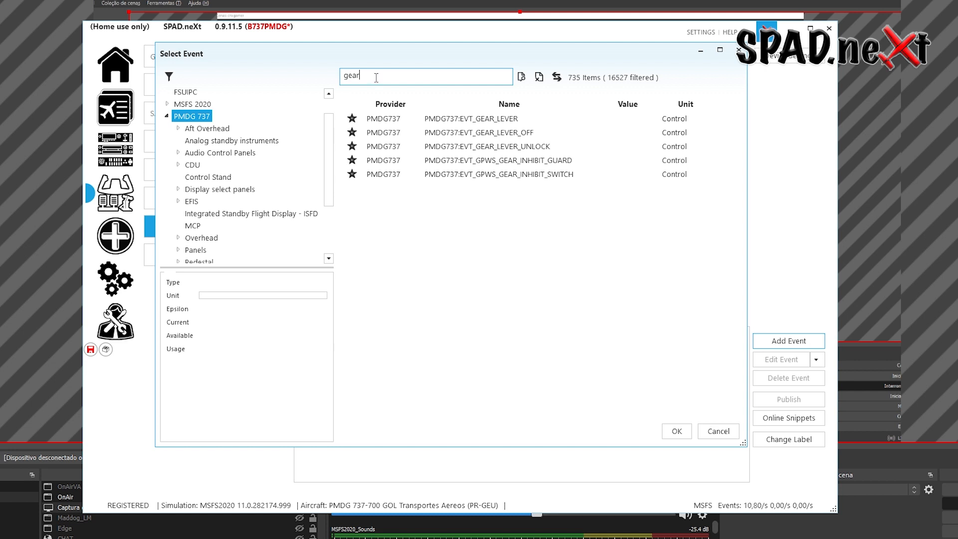
click(167, 116)
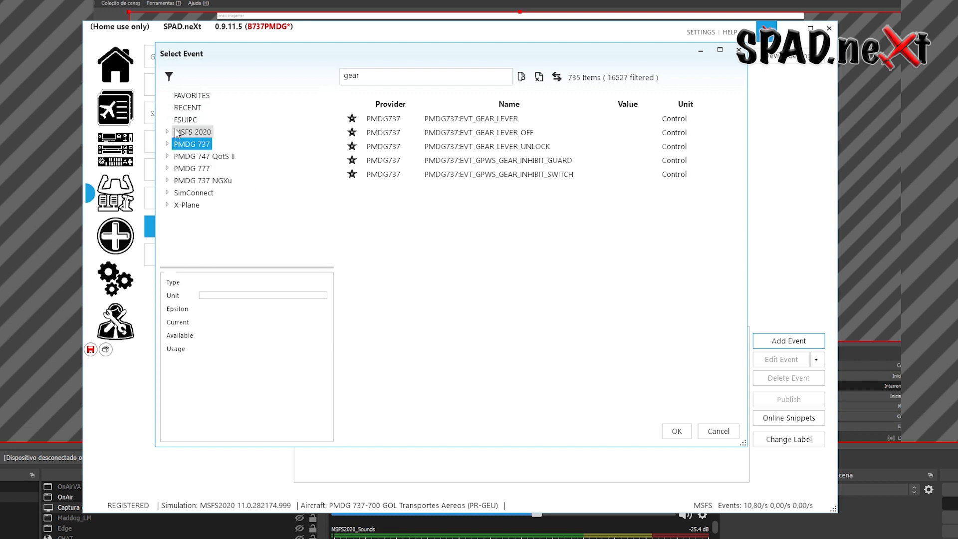
click(194, 193)
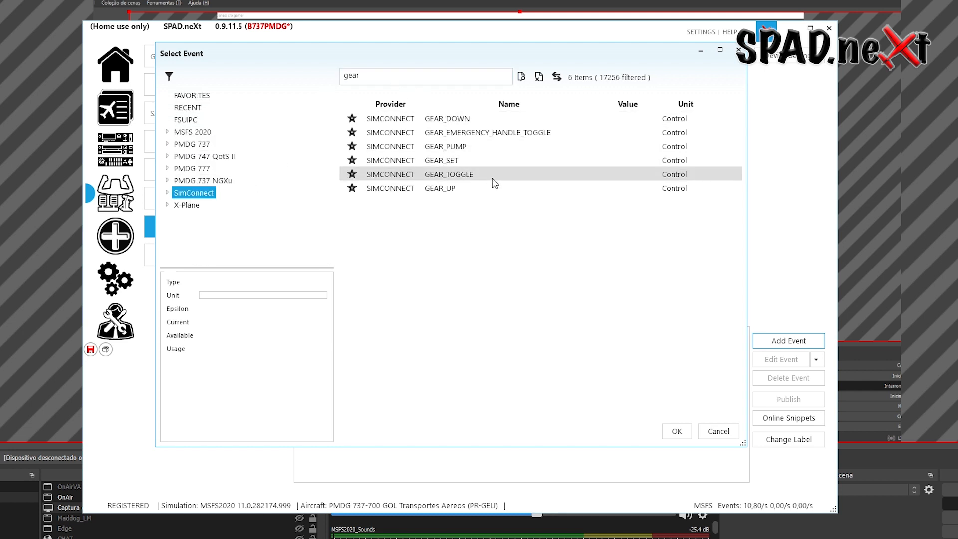
click(453, 188)
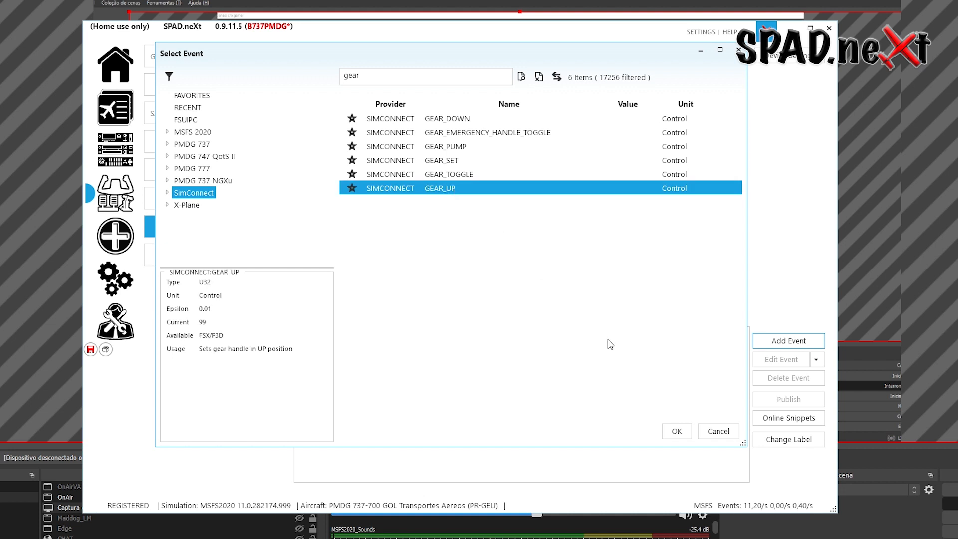
click(677, 431)
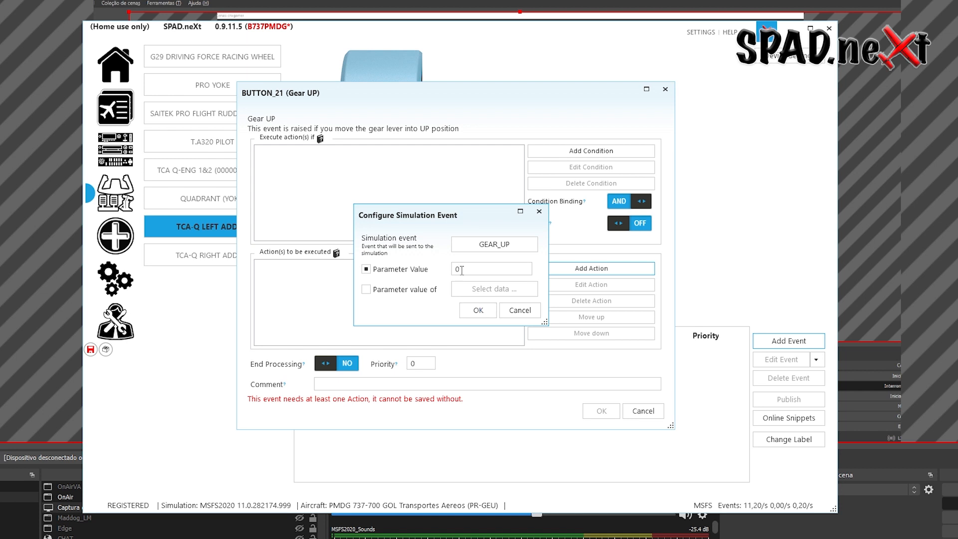
click(481, 313)
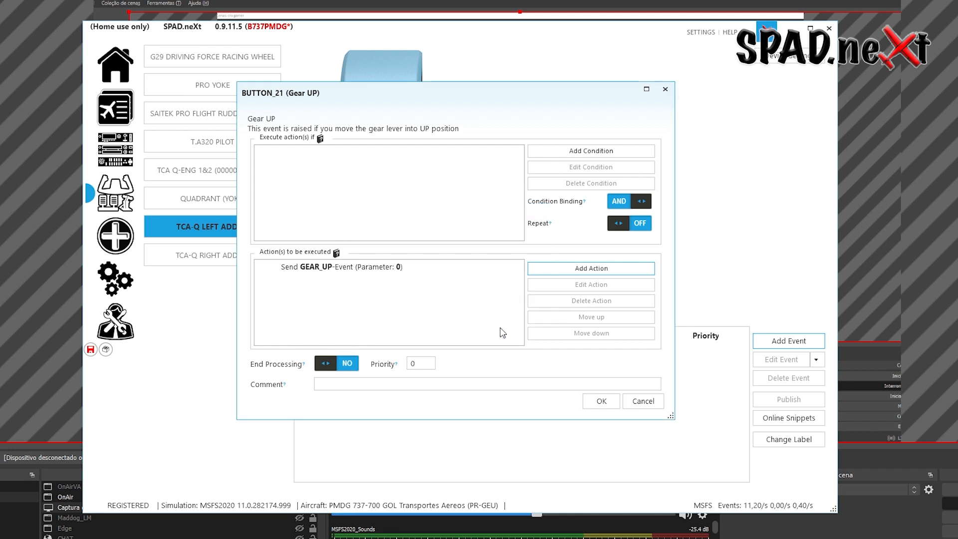
click(601, 402)
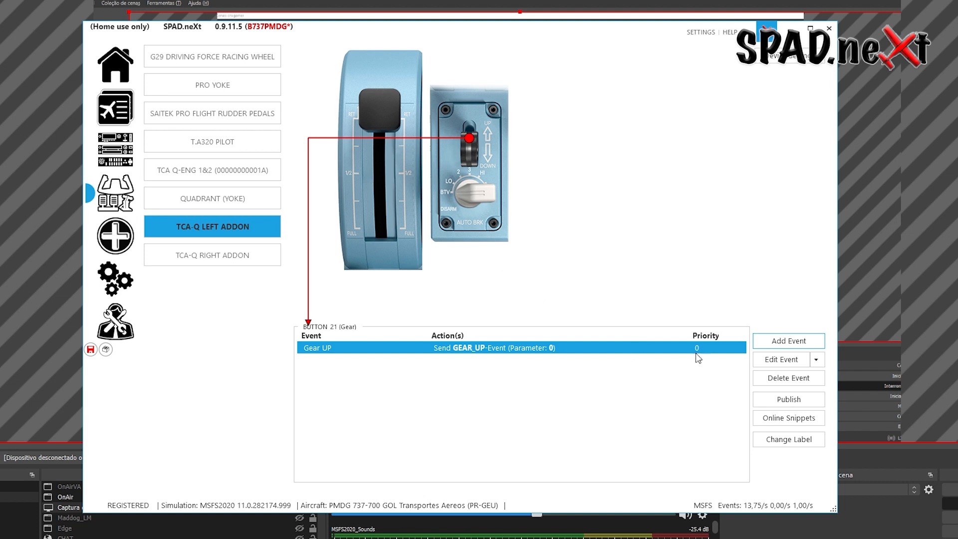
Add a Gear DOWN event to the gear lever that sends SimConnect's GEAR_DOWN with parameter value 0, and save it.
click(777, 340)
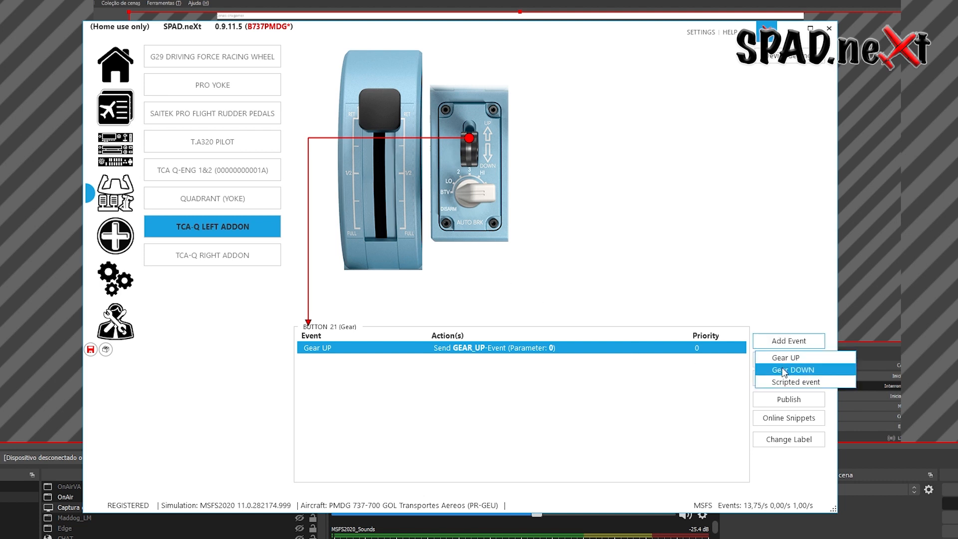
click(785, 370)
click(580, 268)
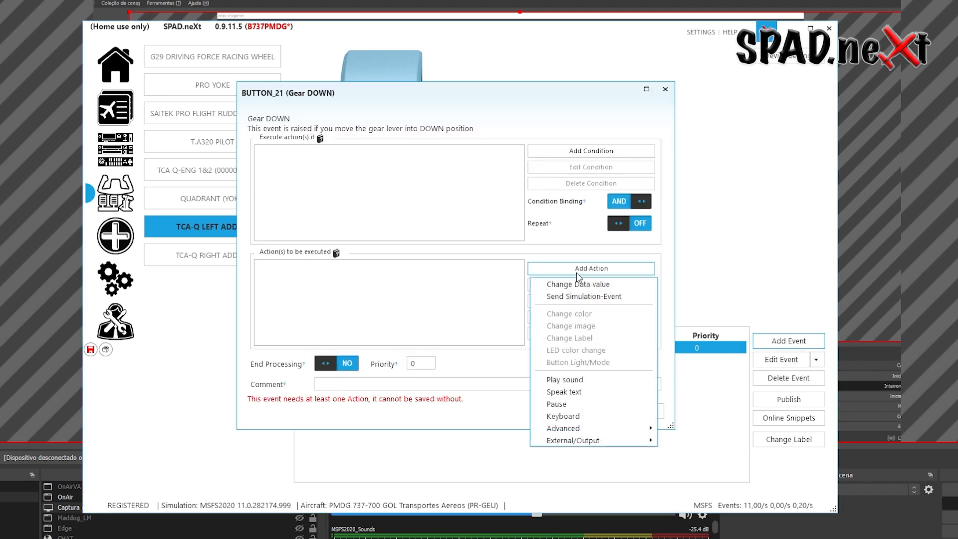
click(566, 296)
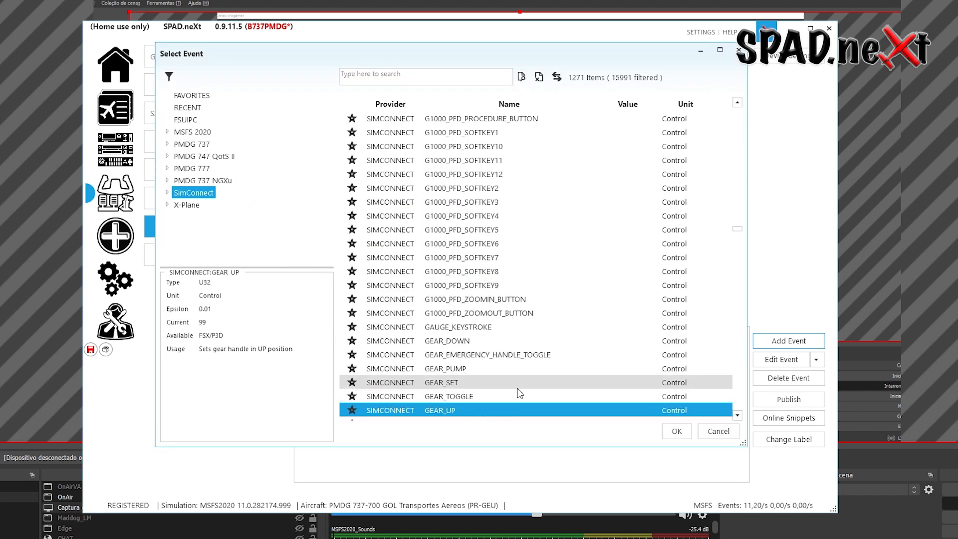
click(451, 344)
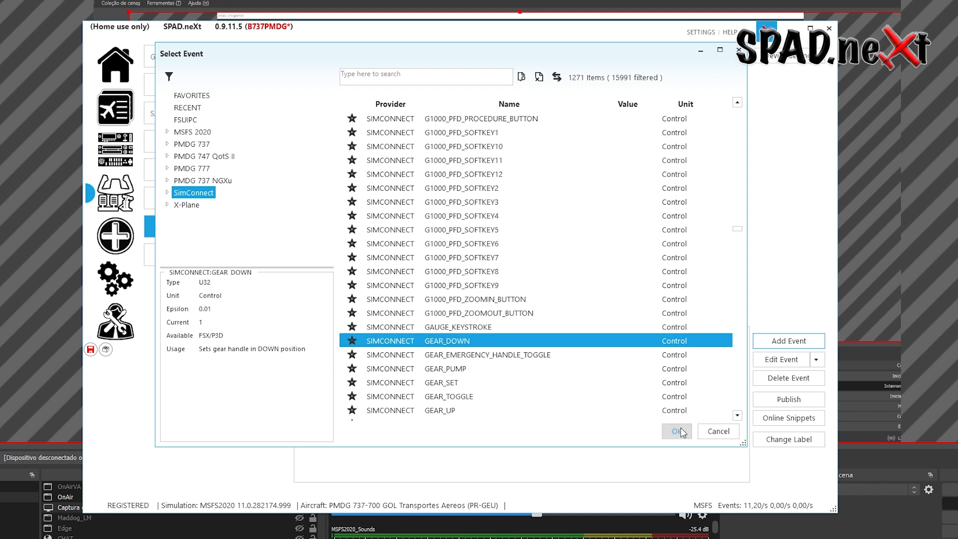
click(677, 431)
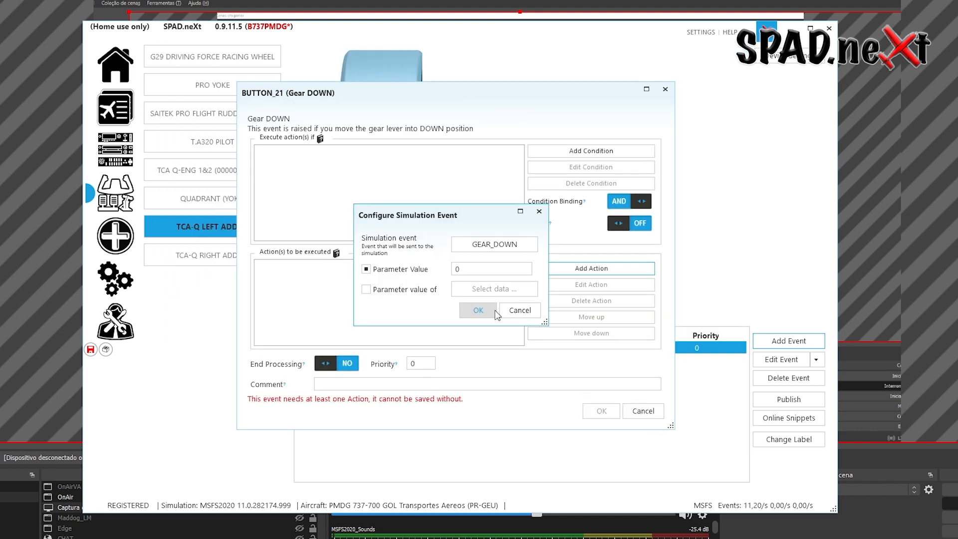
double_click(464, 269)
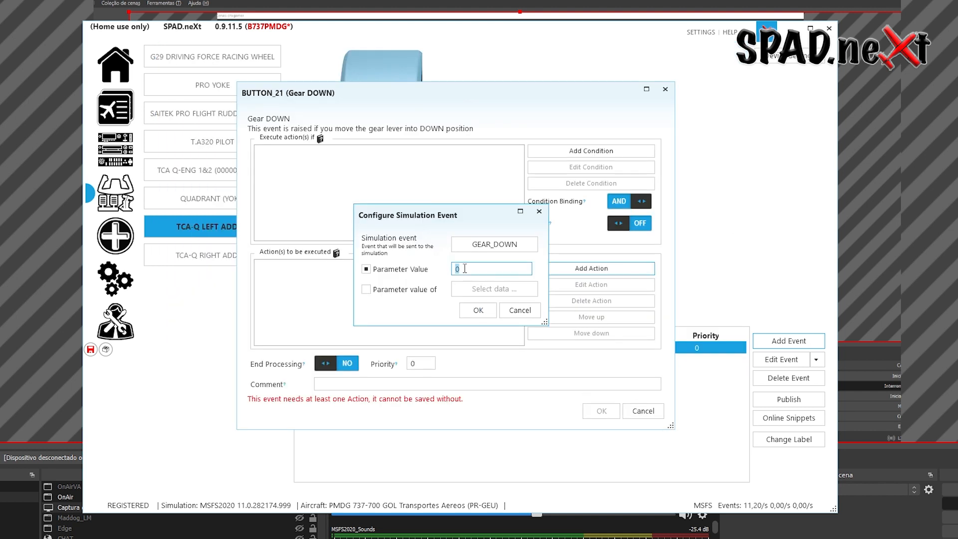
click(478, 310)
click(602, 411)
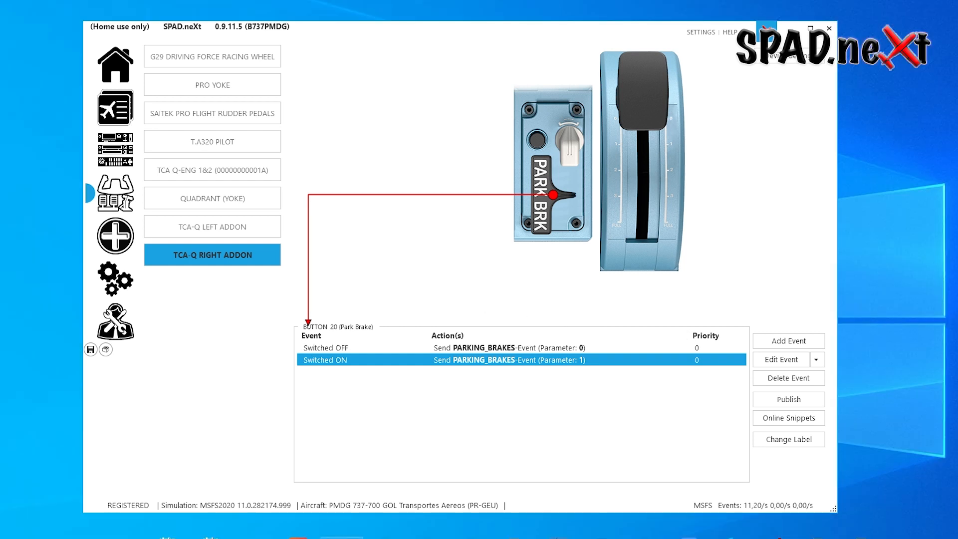
Switch to Microsoft Flight Simulator and examine the 737's throttle quadrant with the parking brake lever and the main panel's engine displays.
mouse_move(310, 538)
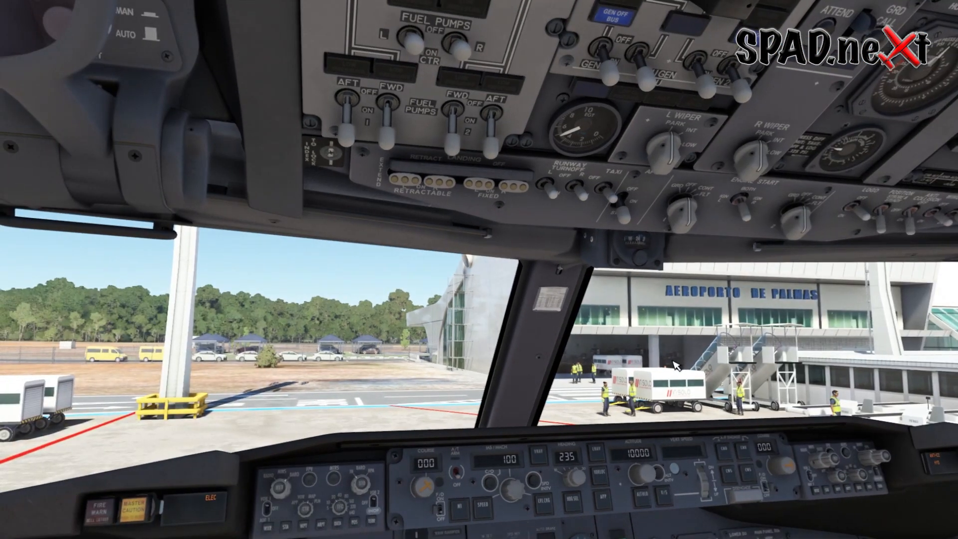
key(ctrl+3)
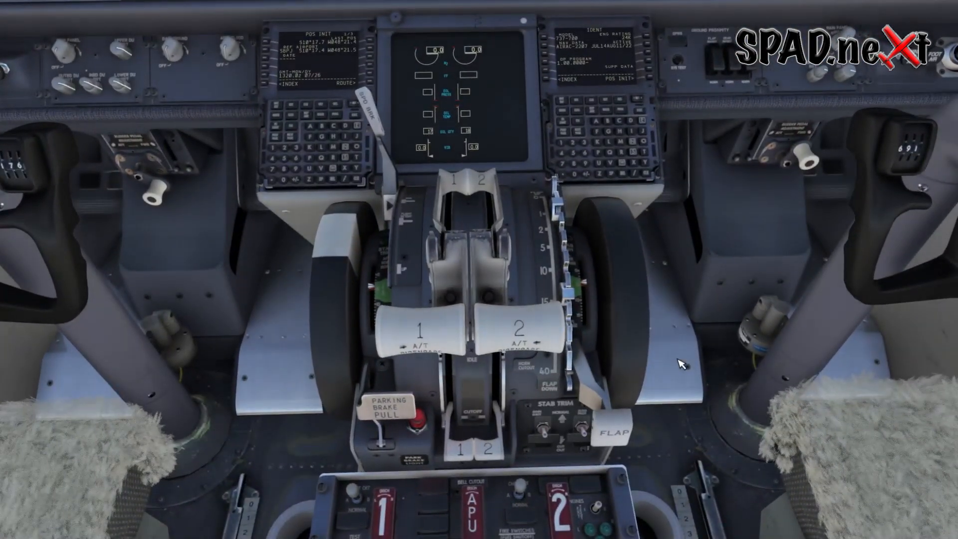
key(ctrl+1)
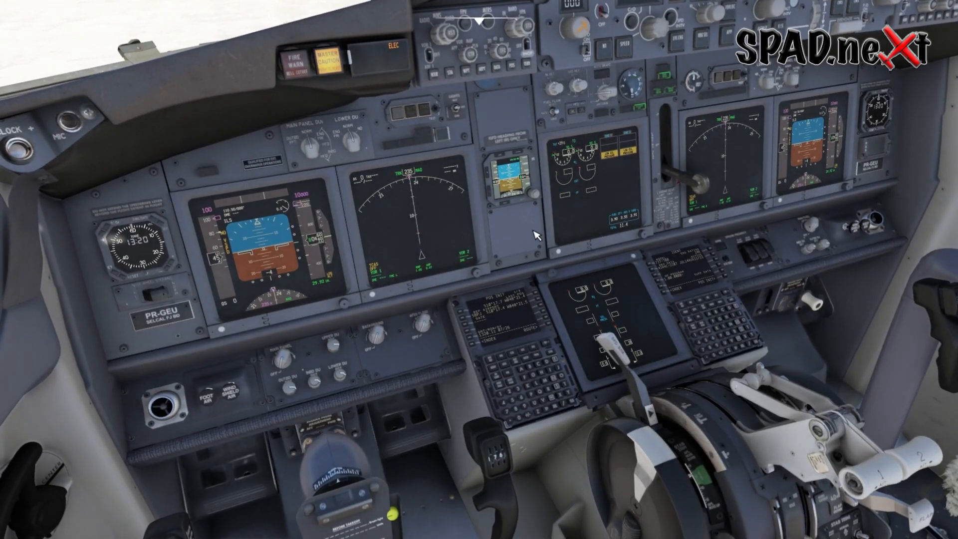
drag(515, 230, 545, 261)
key(Right)
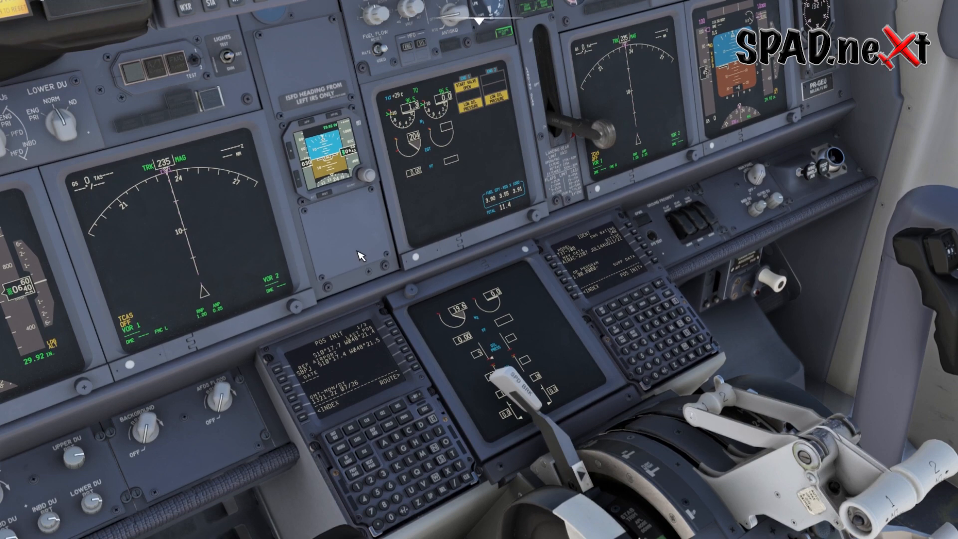
drag(357, 251, 437, 394)
drag(320, 320, 336, 359)
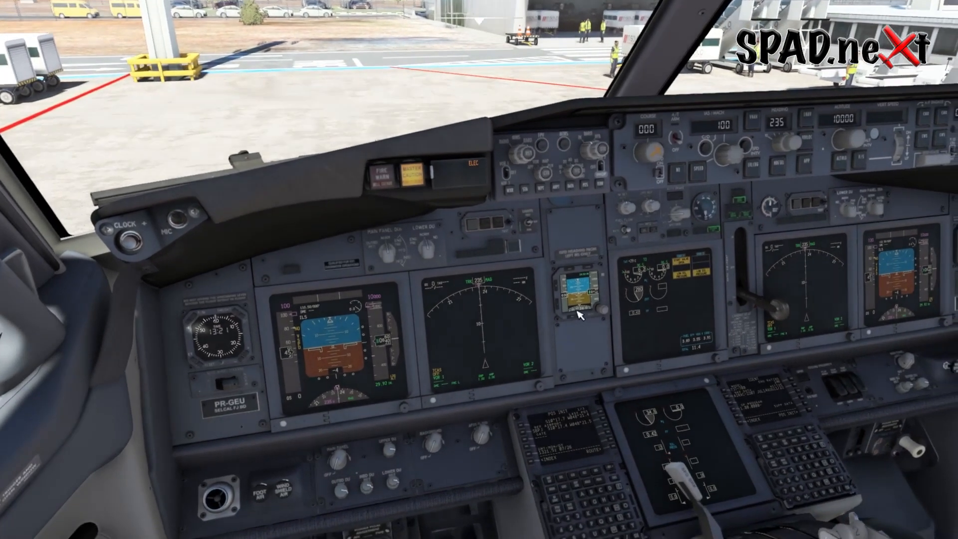
scroll(583, 355, up, 3)
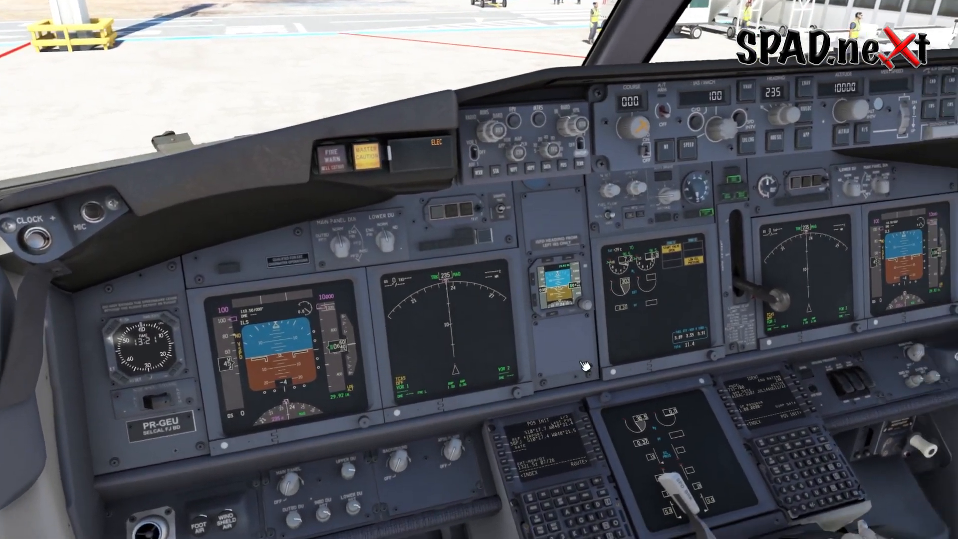
drag(582, 362, 541, 357)
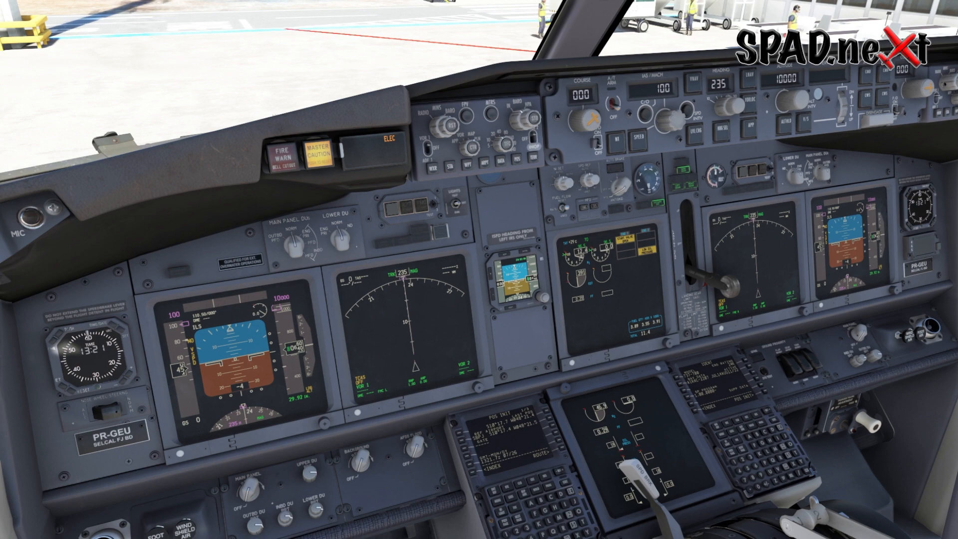
Inspect the engine start switches and fuel pumps on the forward overhead panel, and return to the captain's forward view.
key(ctrl+space)
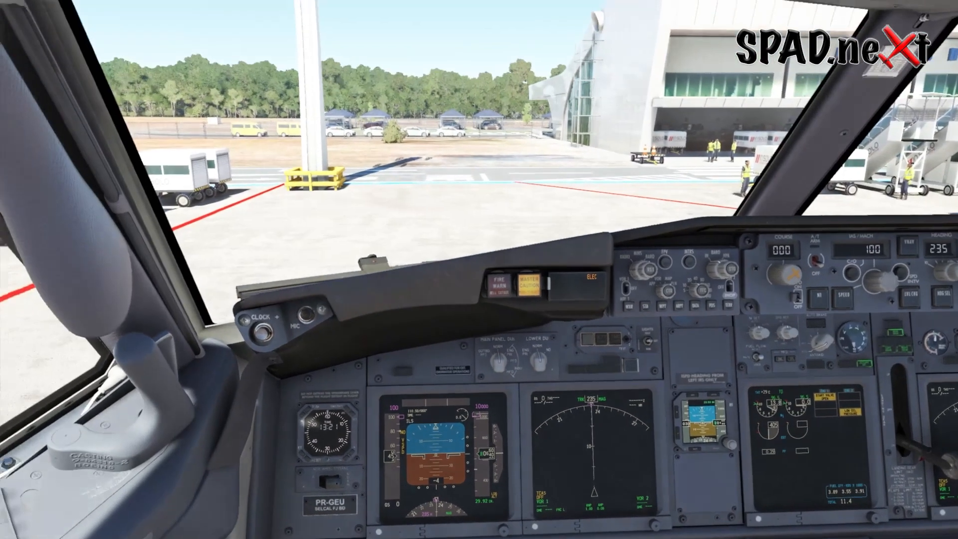
drag(526, 364, 438, 376)
key(Right)
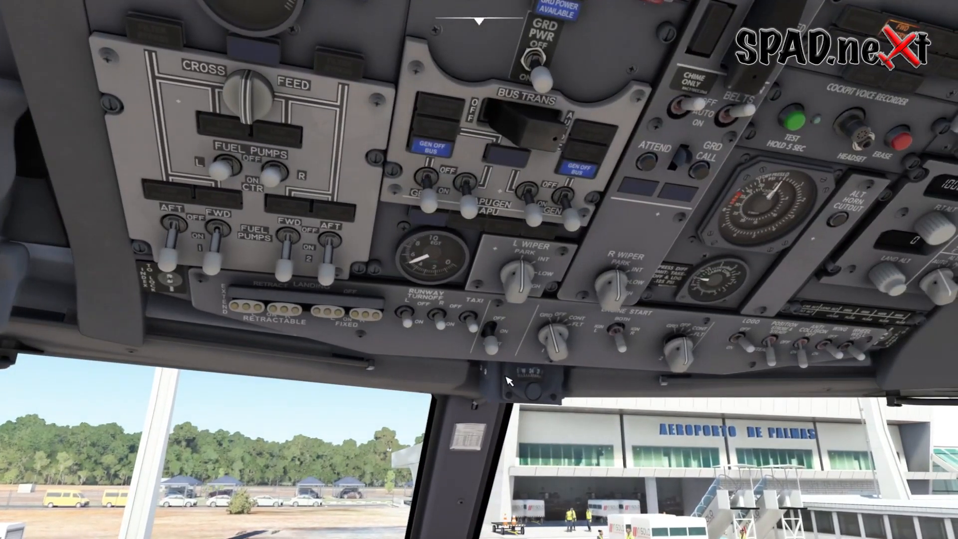
key(Down)
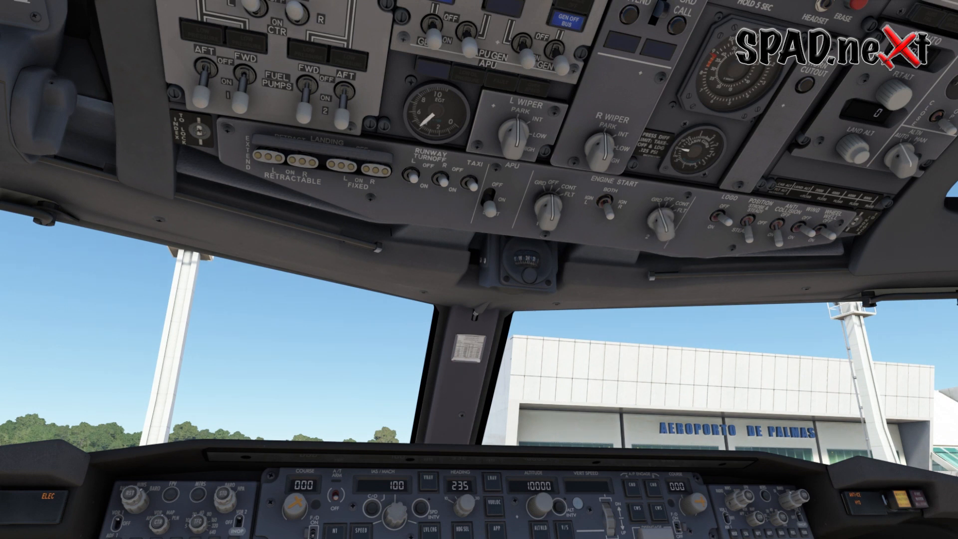
key(ctrl+space)
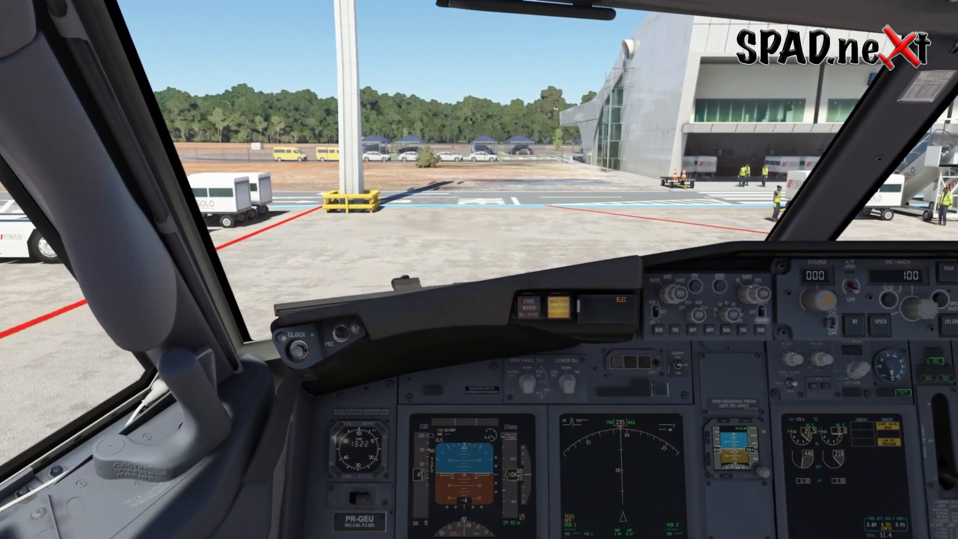
Look over the center displays and the overhead's air conditioning and anti-ice controls, and return to the Park Brake events in SPAD.neXt.
key(ctrl+2)
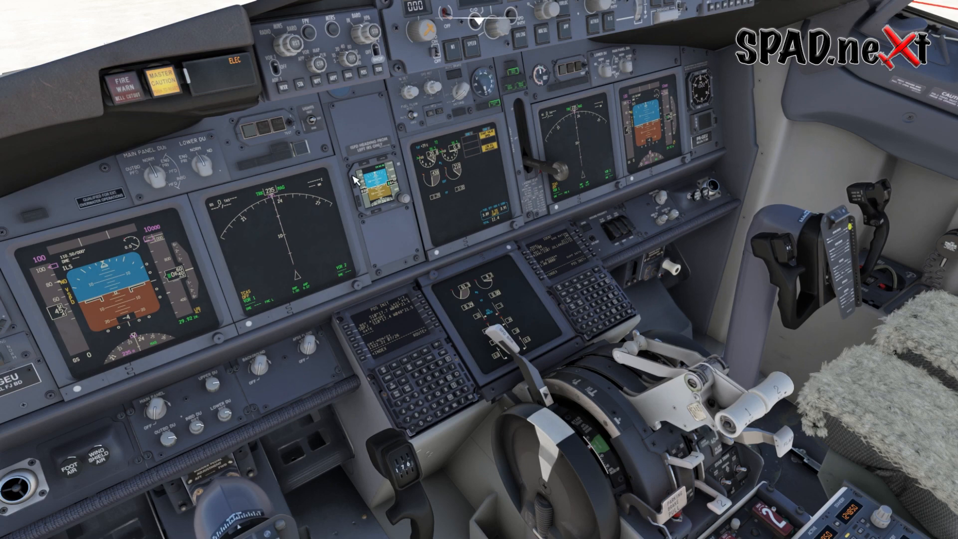
drag(398, 228, 411, 242)
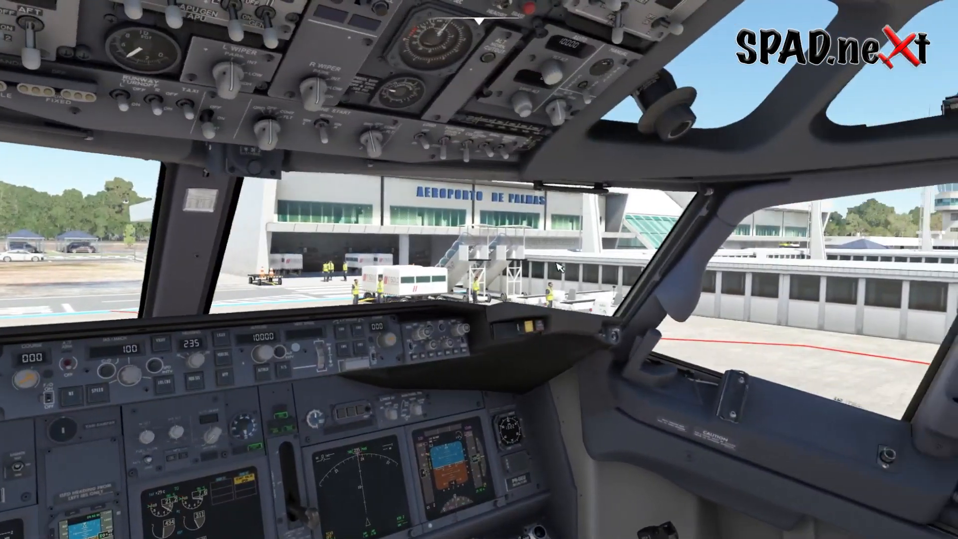
drag(559, 267, 561, 270)
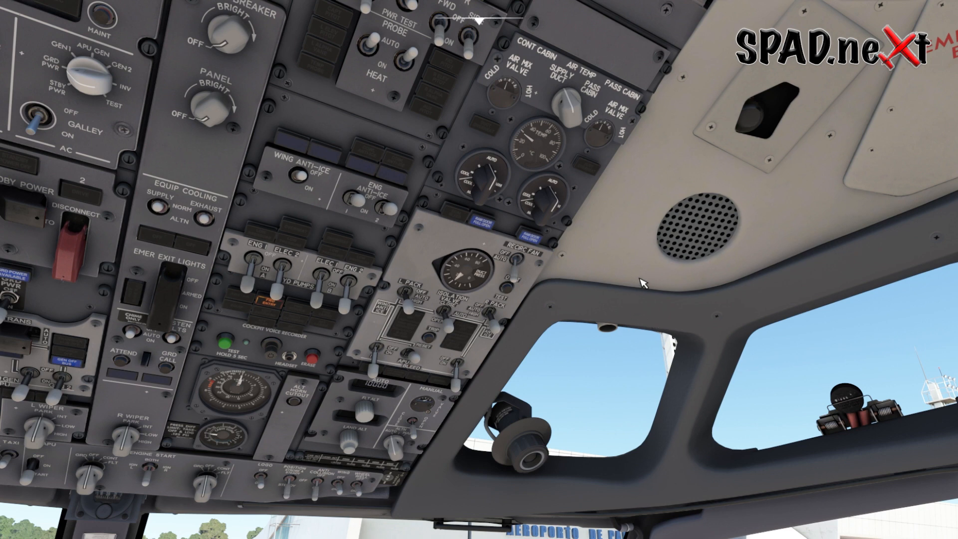
drag(641, 278, 646, 280)
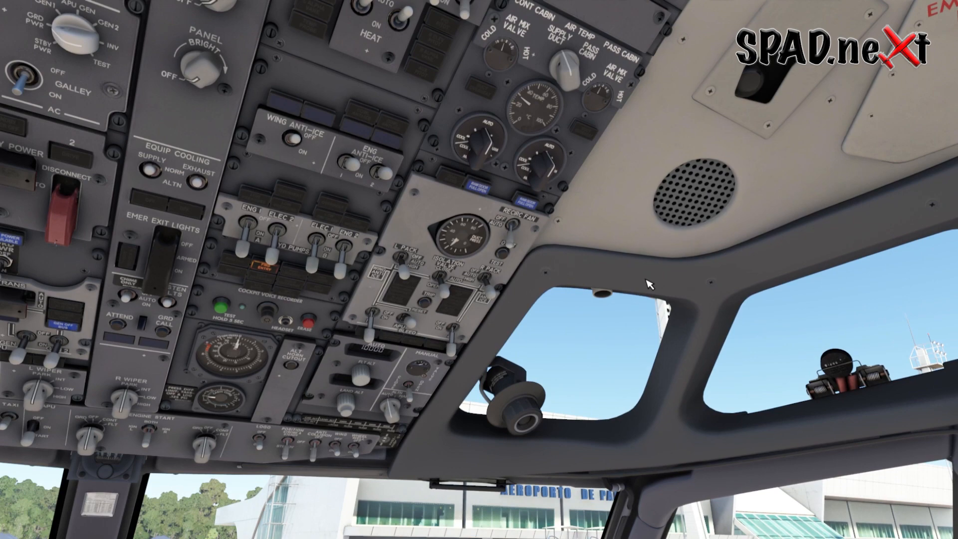
key(ctrl+space)
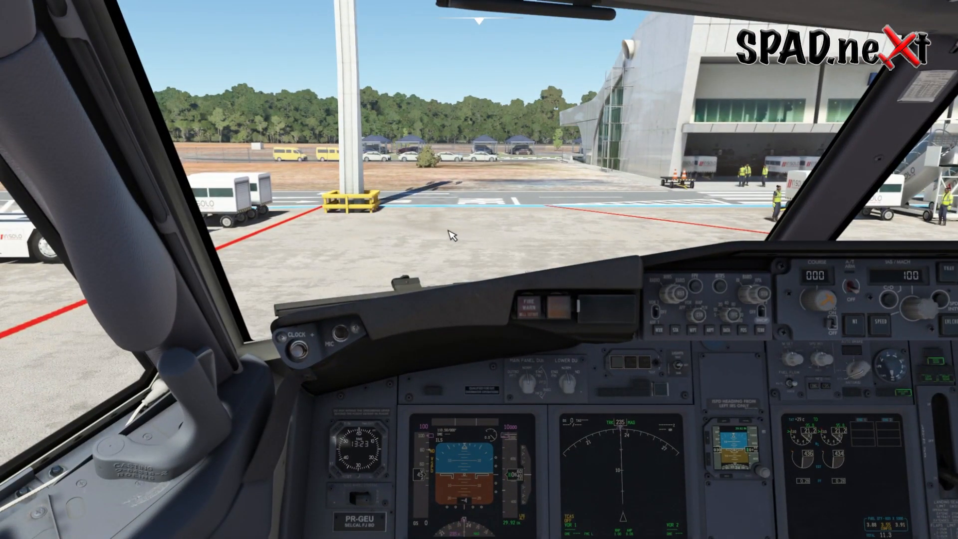
drag(441, 231, 465, 261)
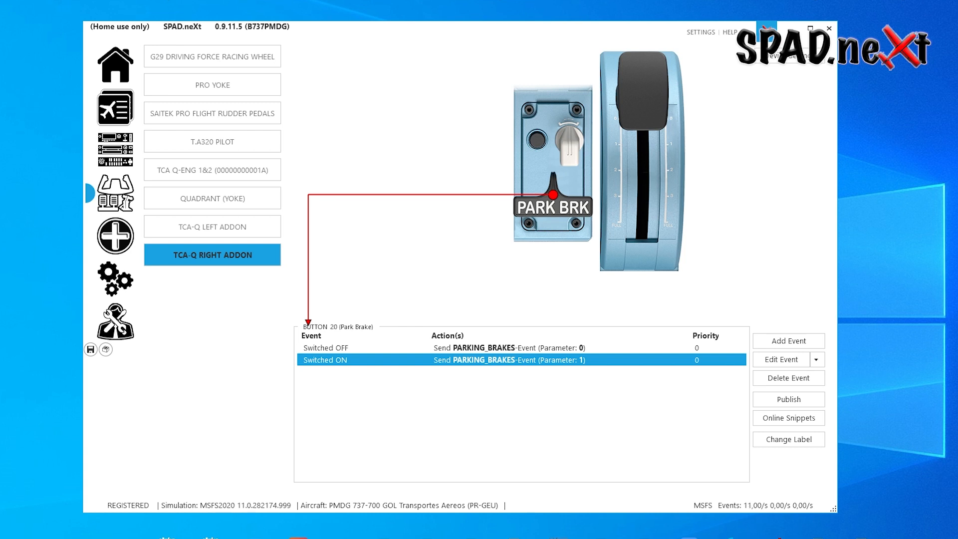
click(589, 296)
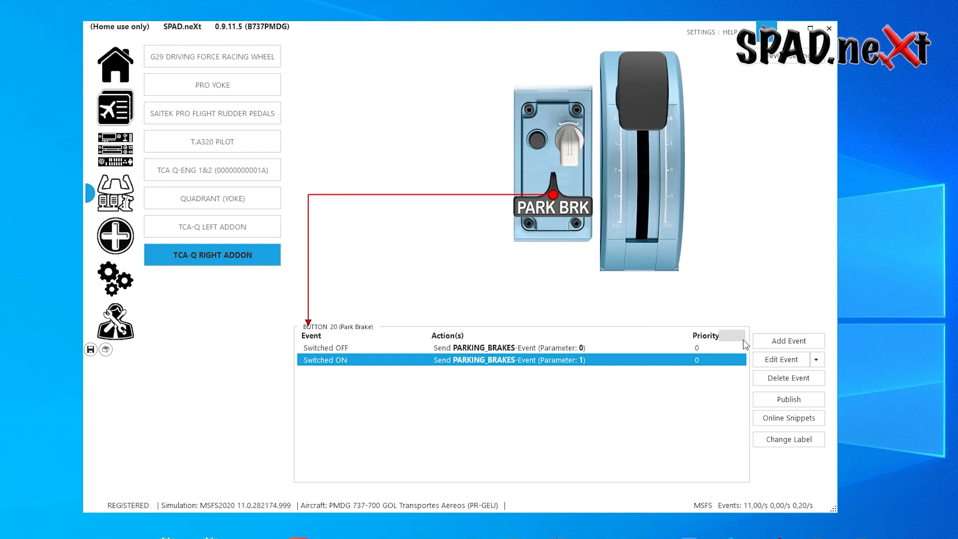